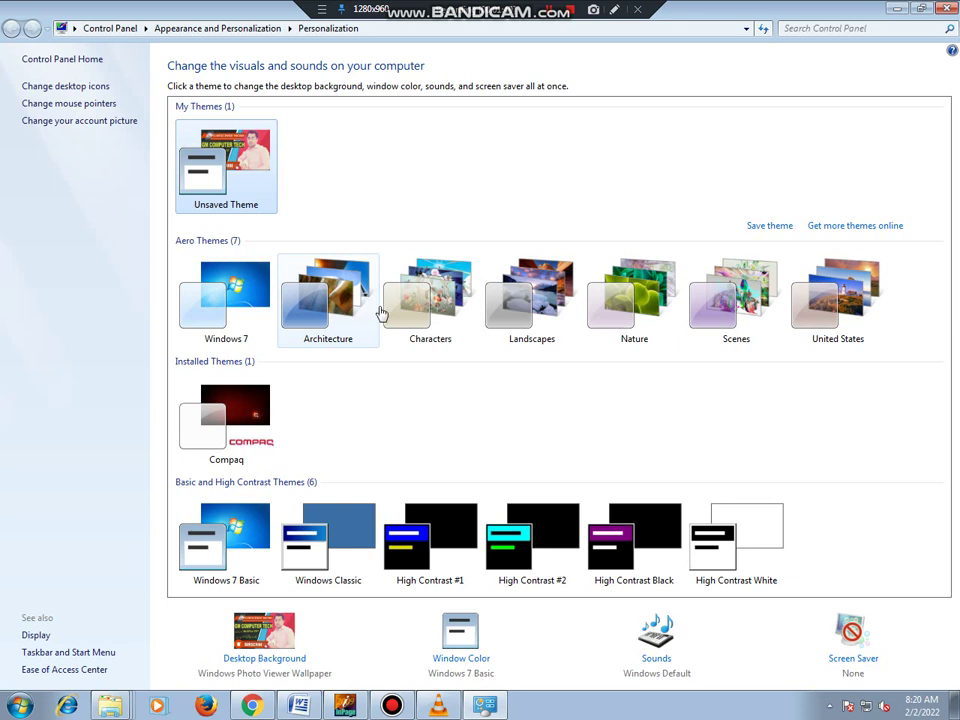
Apply the Windows 7 Aero theme and reveal the desktop to view it.
click(233, 288)
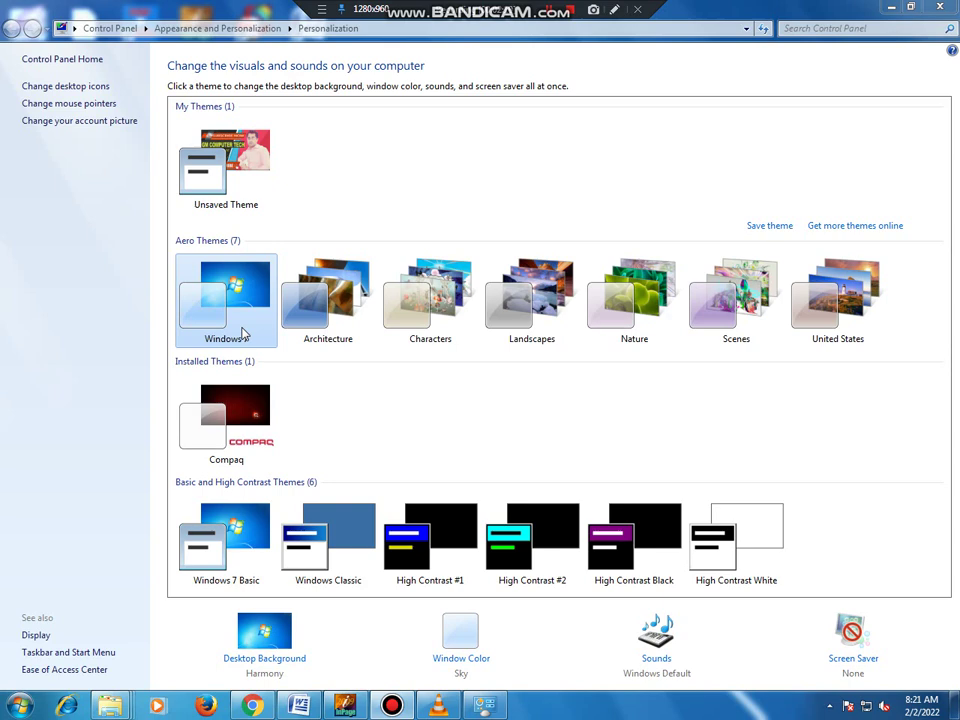
click(893, 10)
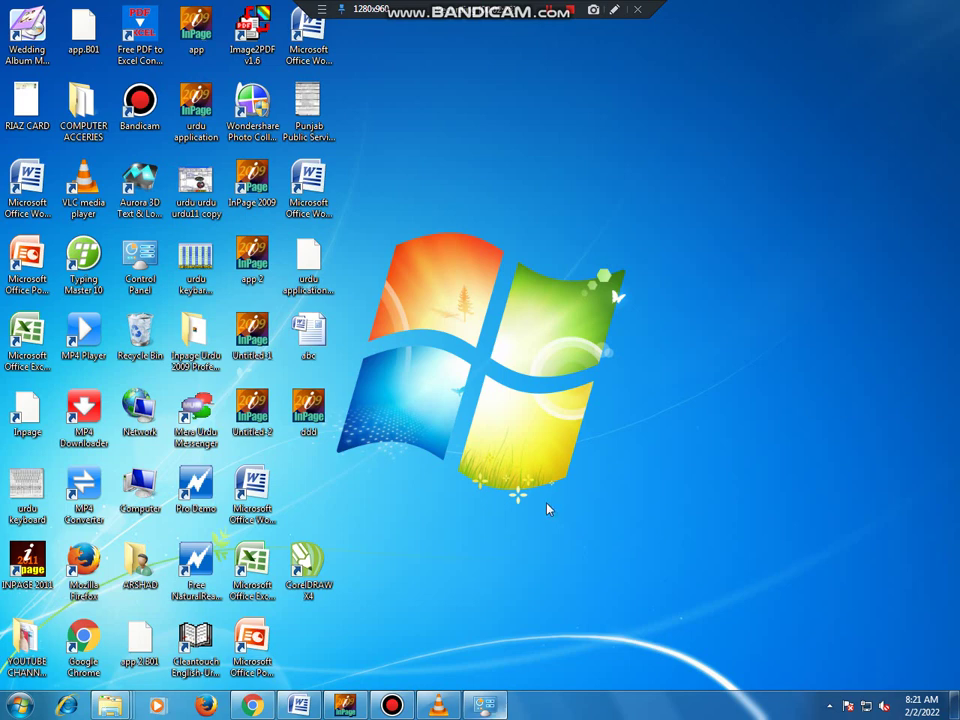
Reopen the Personalization settings from the desktop and maximize the window.
right_click(528, 157)
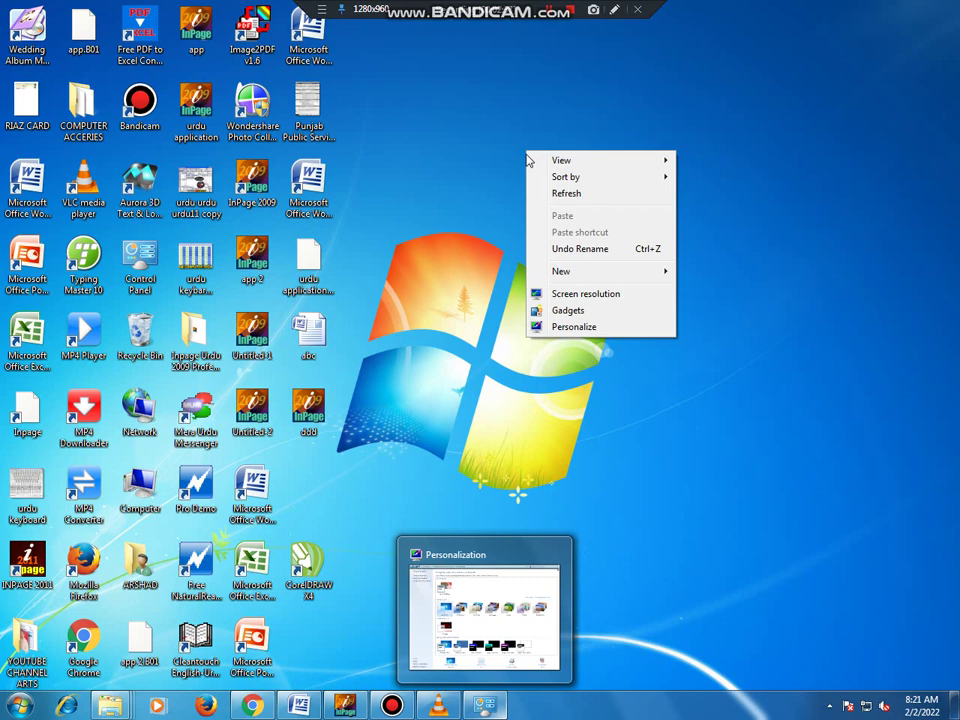
click(593, 336)
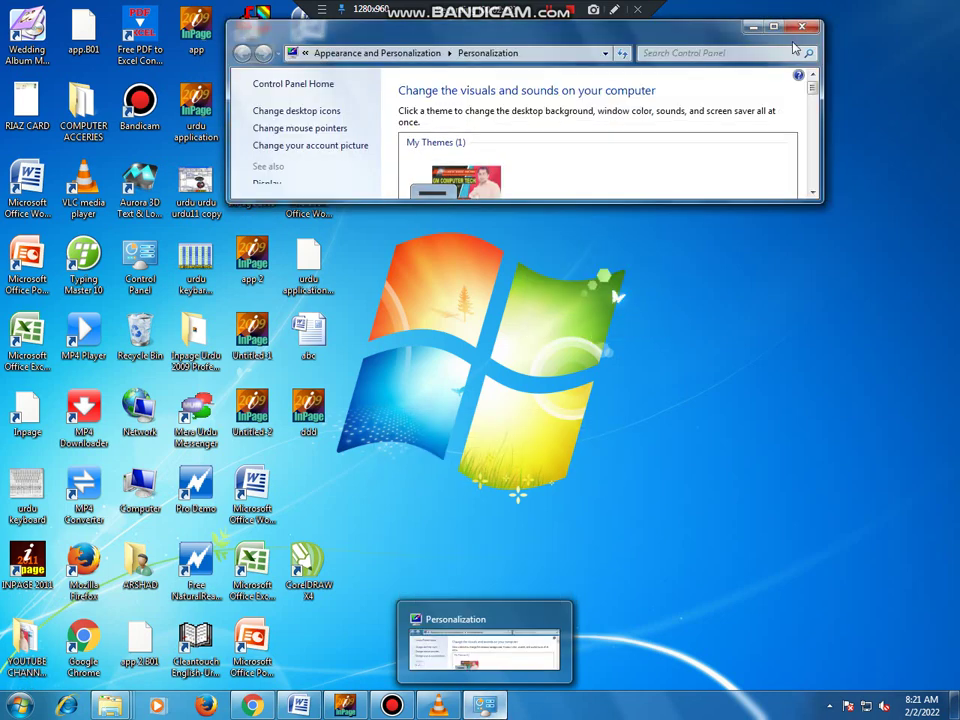
click(774, 27)
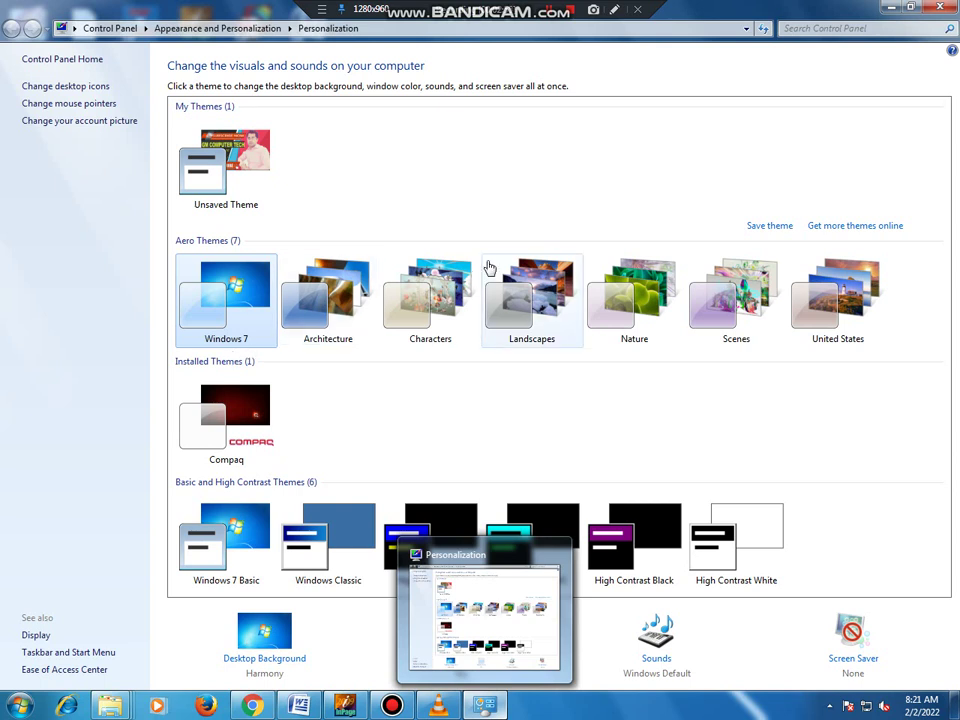
Apply the Characters Aero theme, checking it on the desktop before returning to the Personalization window.
click(424, 293)
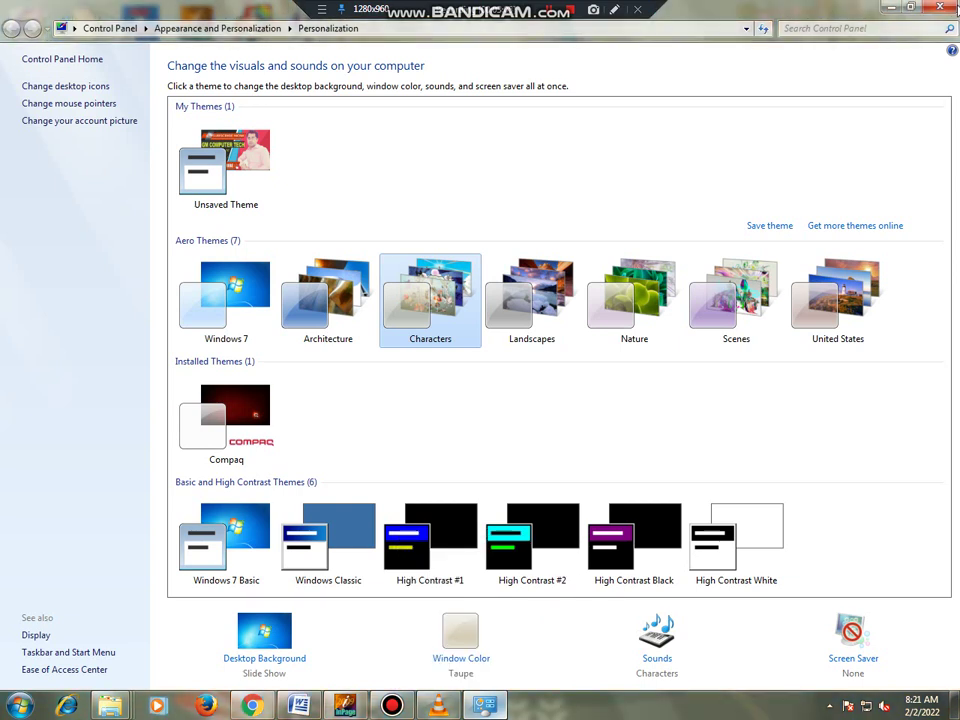
click(890, 8)
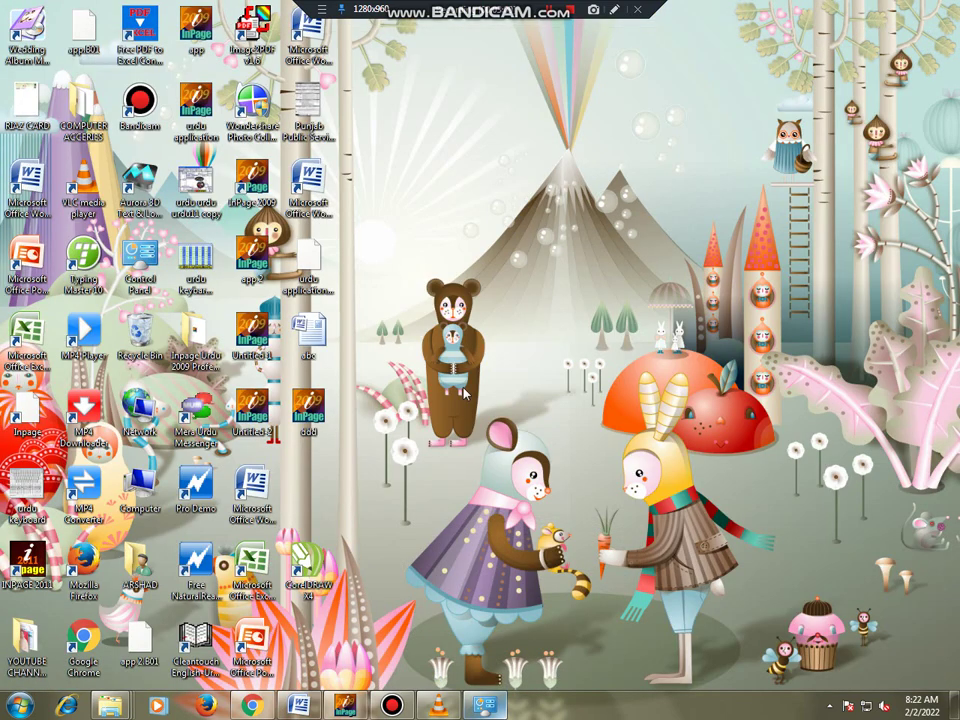
mouse_move(485, 706)
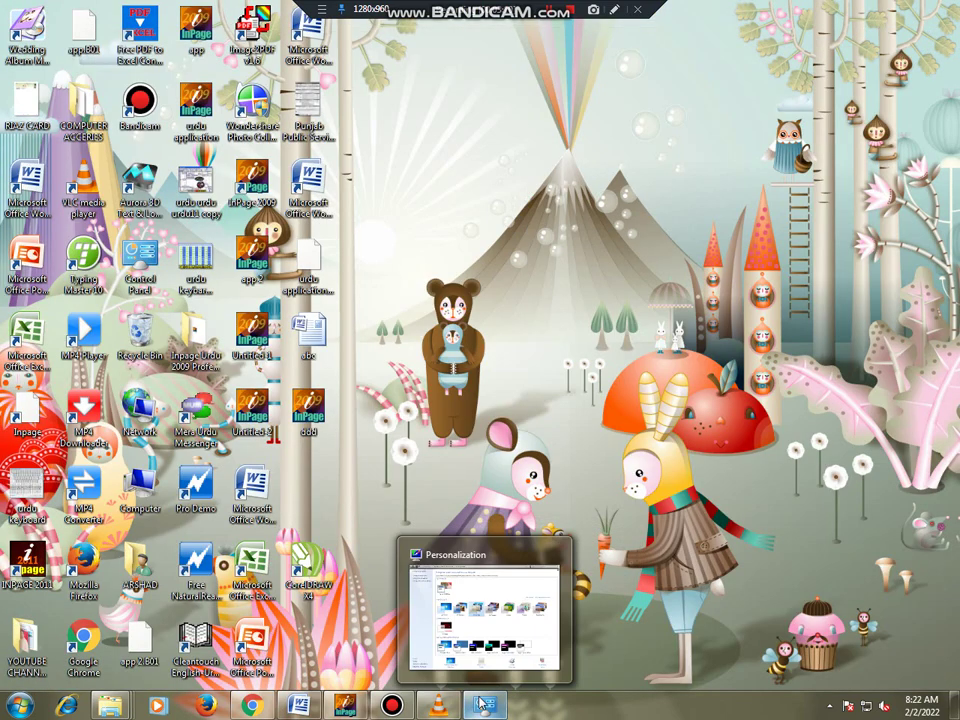
click(533, 630)
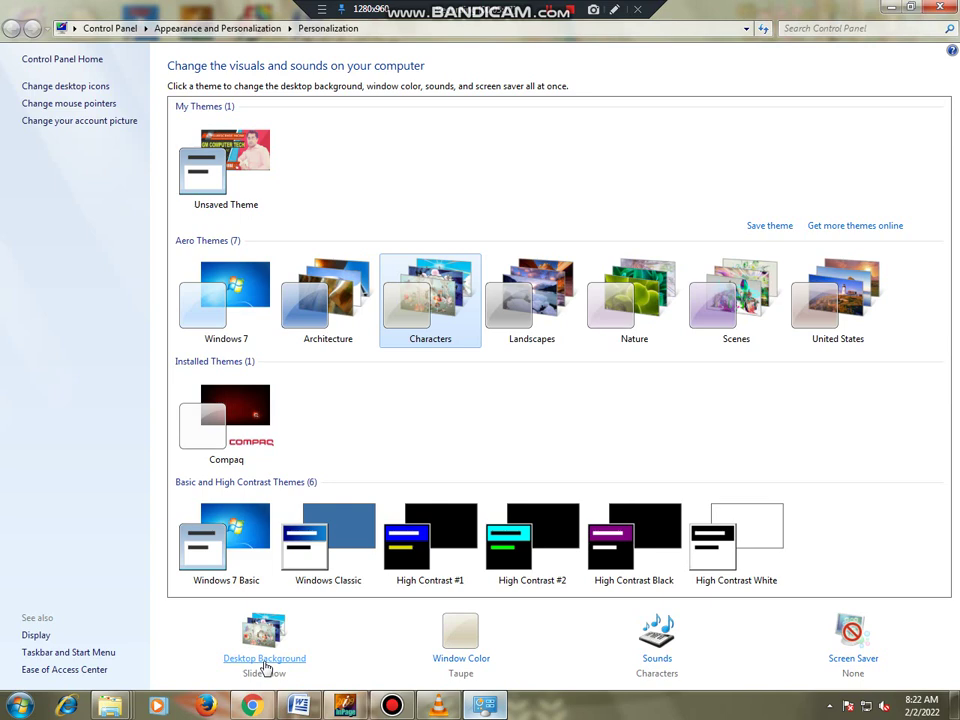
Open the desktop background choices and preview the Architecture pictures one at a time.
click(263, 659)
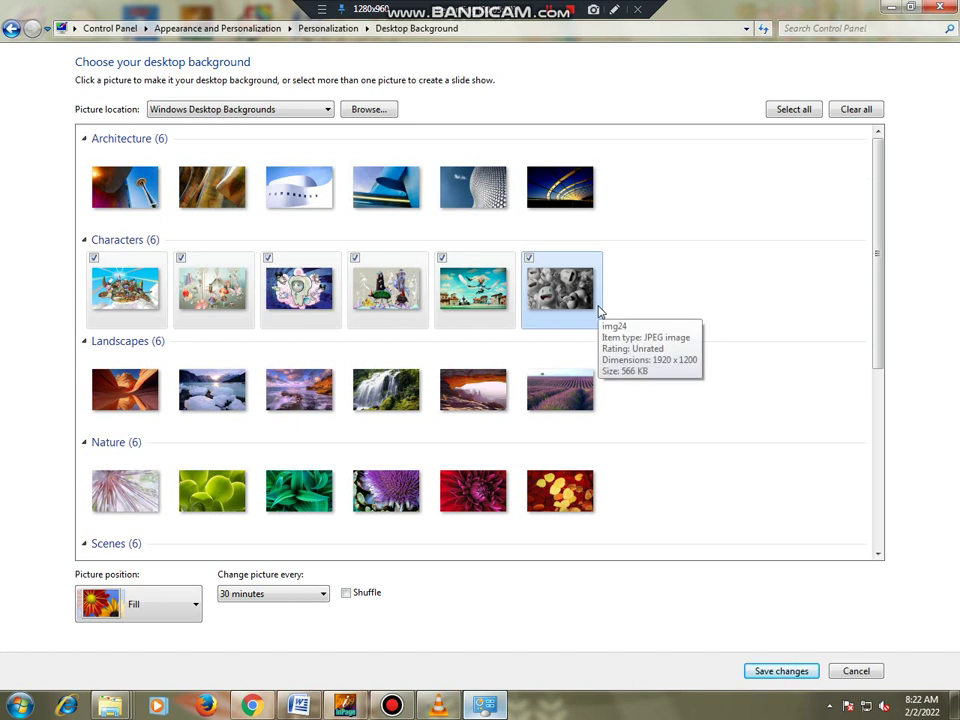
click(120, 195)
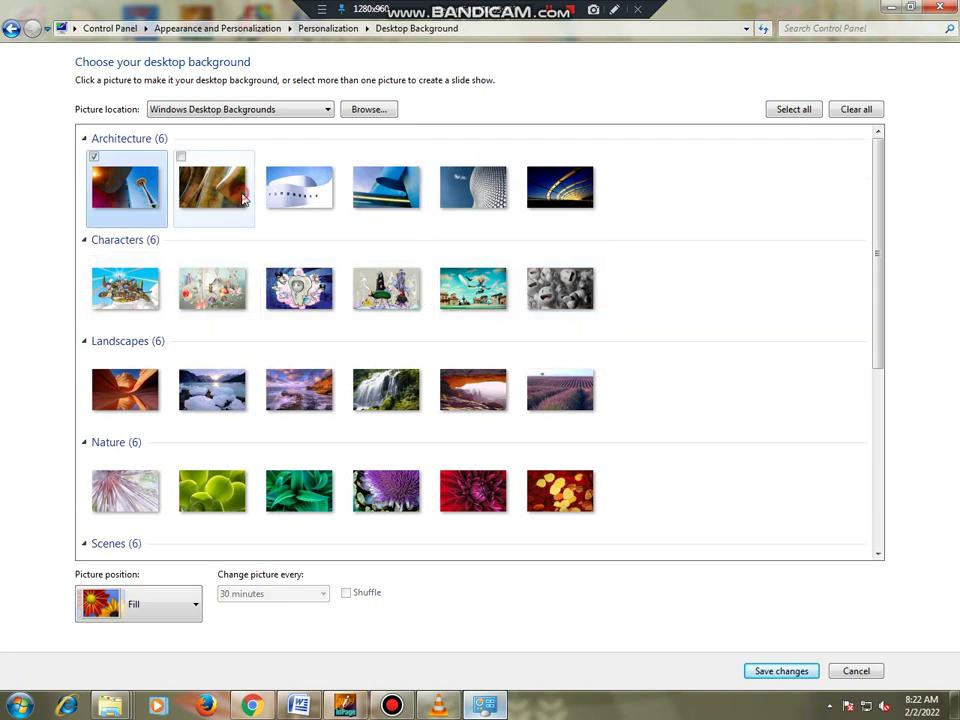
click(310, 190)
click(388, 192)
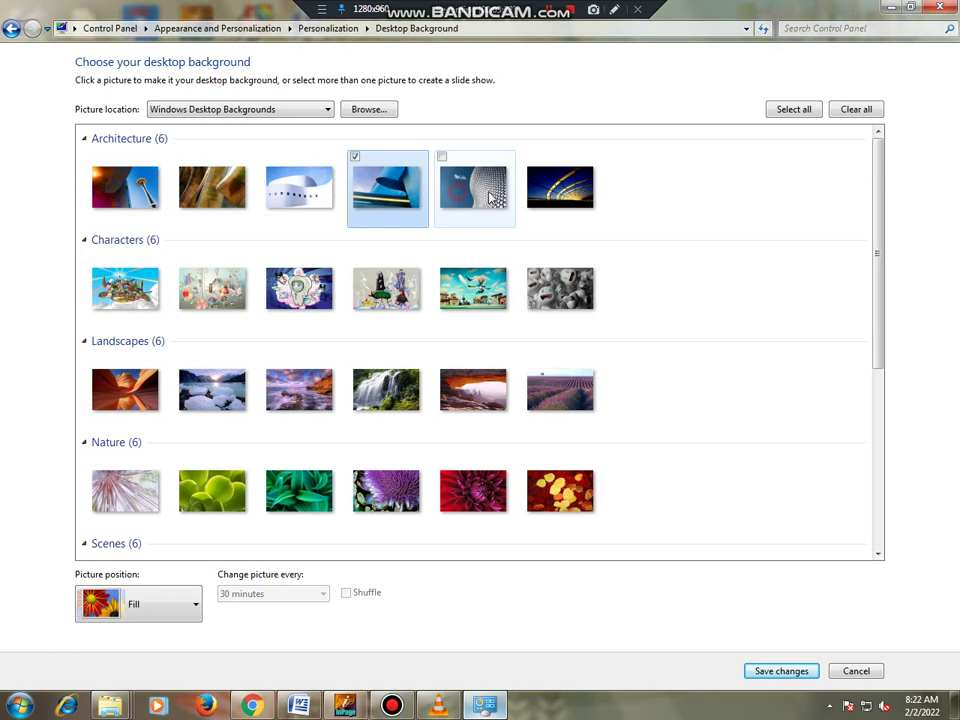
click(492, 196)
click(560, 190)
Try the Characters pictures as backgrounds and save img24, the last one in that group, as the desktop background.
click(160, 290)
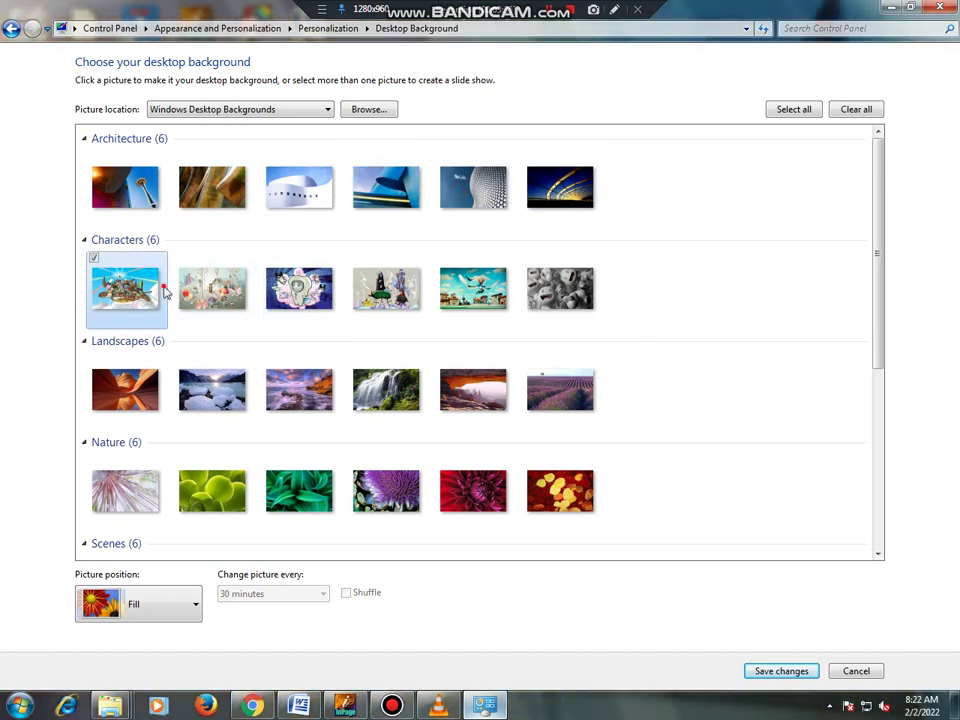
click(290, 292)
click(418, 303)
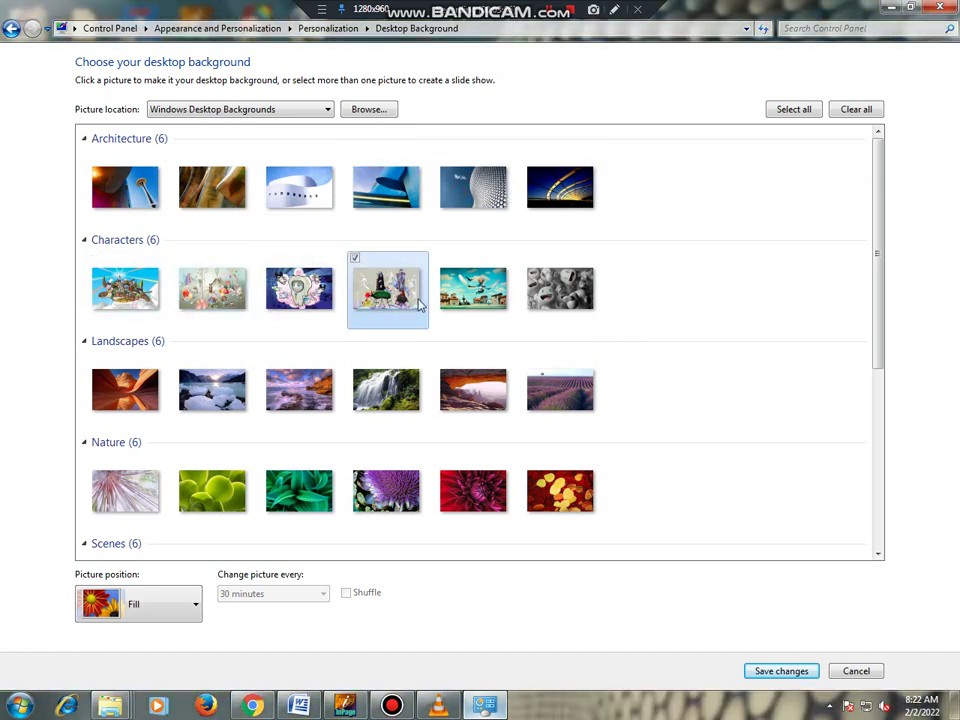
click(478, 300)
click(537, 306)
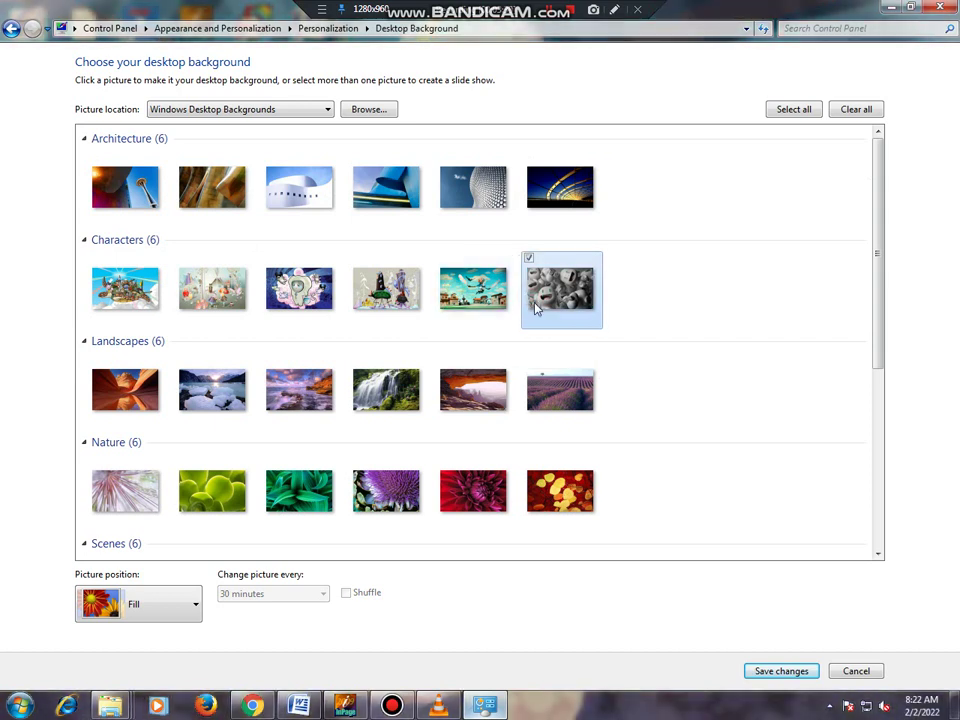
click(785, 677)
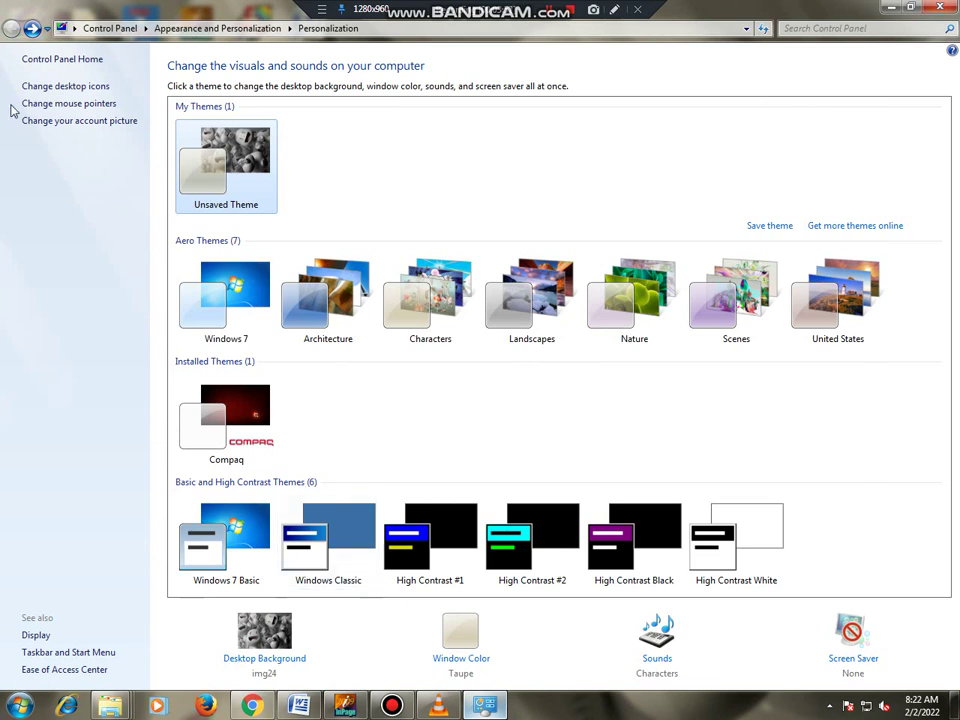
Open the desktop icon settings and uncheck Computer, User's Files, Network, Recycle Bin and Control Panel.
click(93, 90)
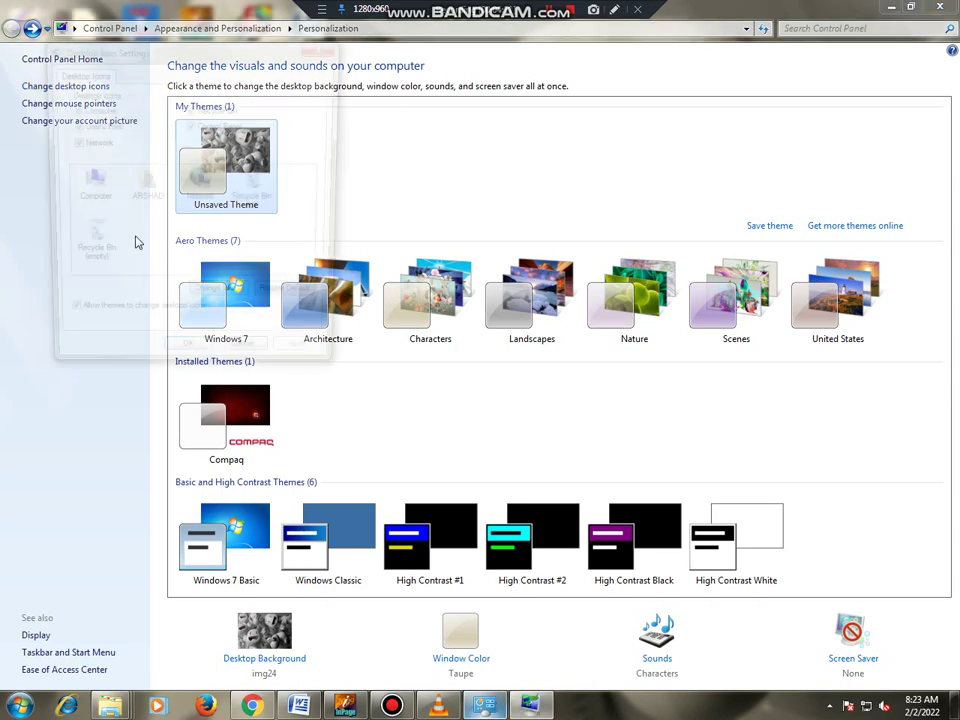
drag(232, 58, 525, 151)
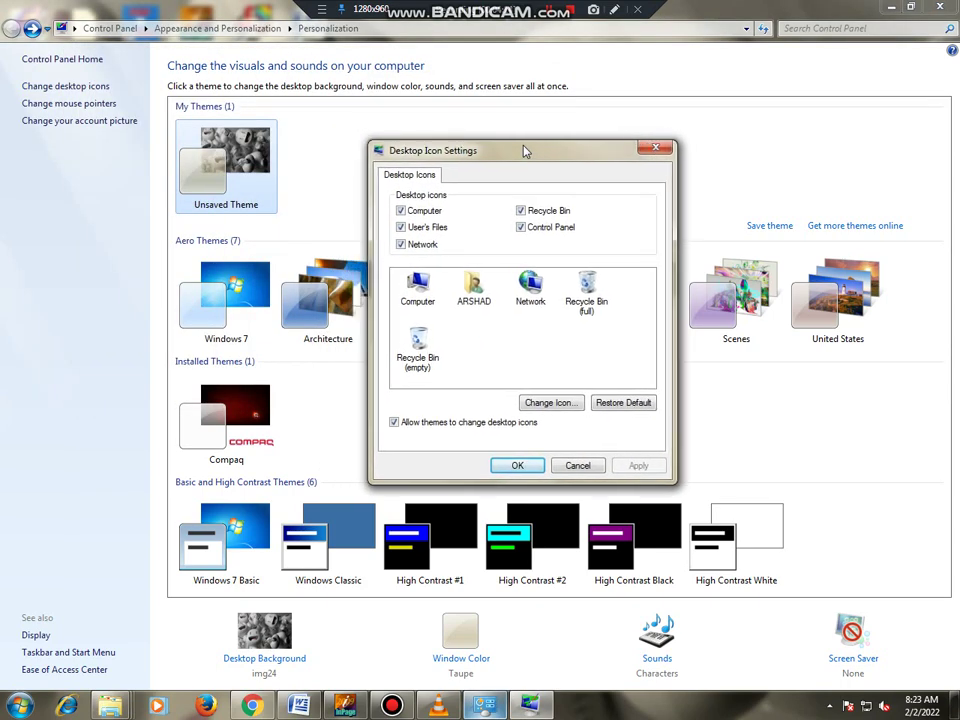
click(401, 211)
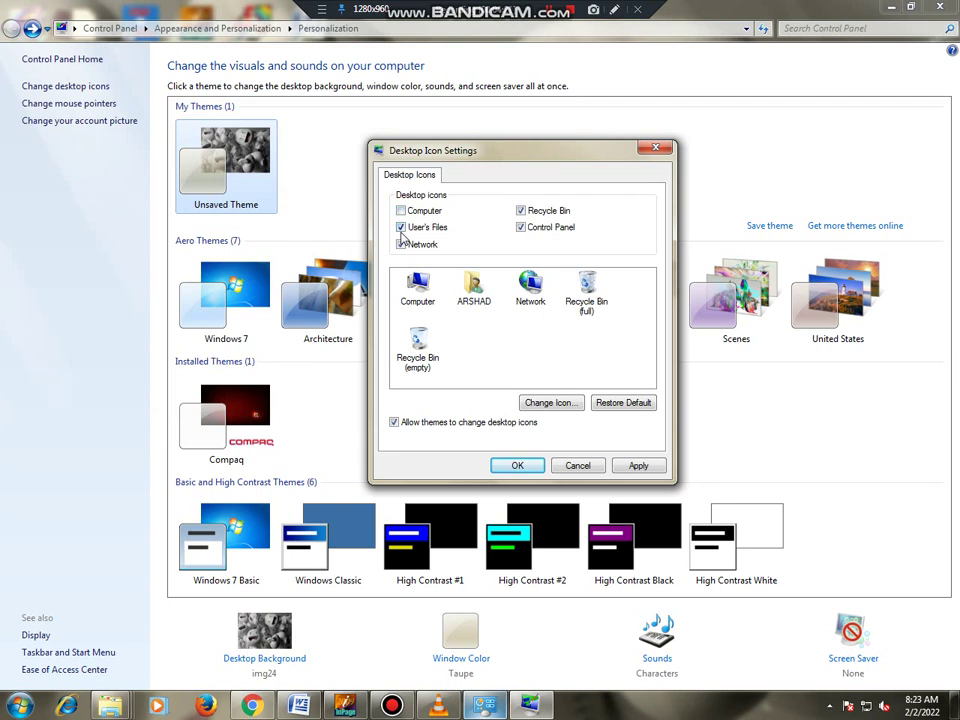
click(401, 227)
click(403, 248)
click(521, 211)
click(521, 228)
Re-enable the Computer, User's Files, Network, Recycle Bin and Control Panel desktop icons.
click(401, 211)
click(401, 227)
click(401, 245)
click(520, 211)
click(520, 228)
click(417, 286)
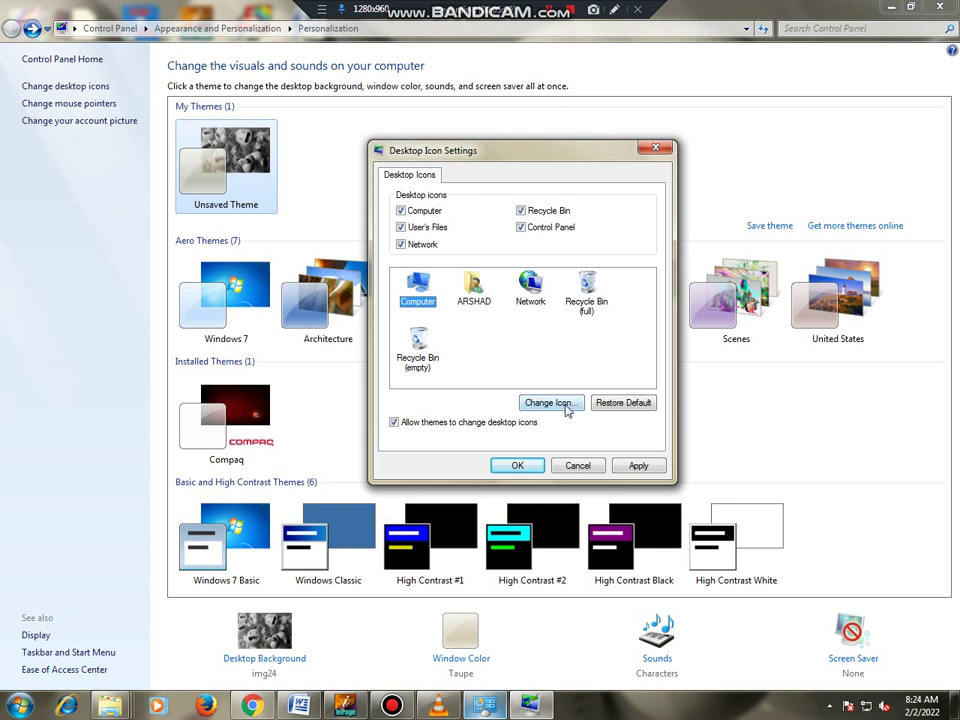
click(521, 350)
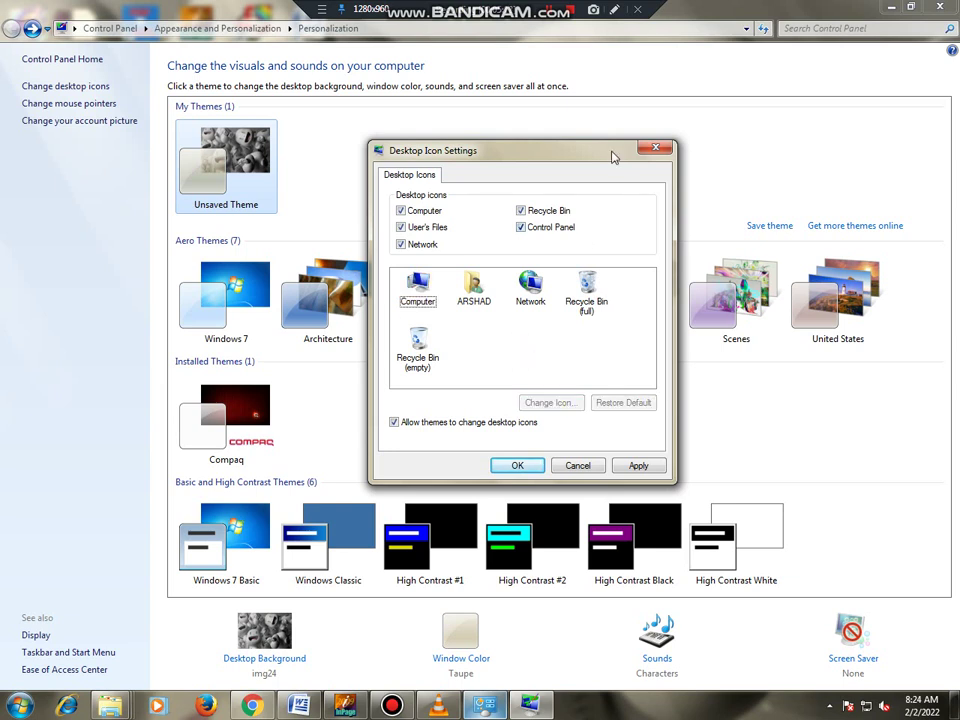
click(614, 9)
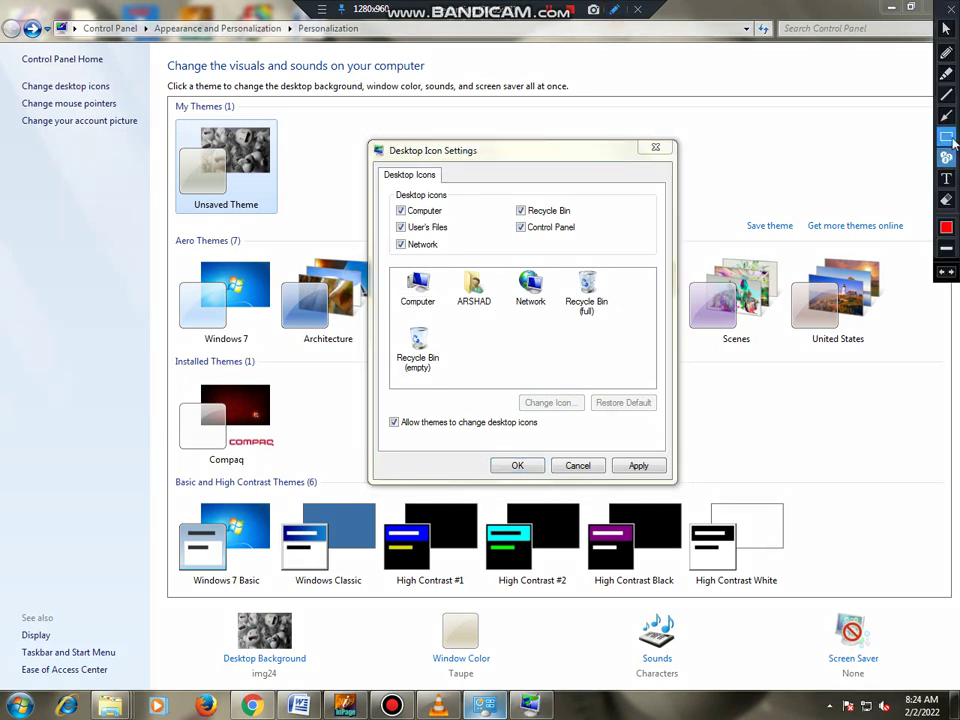
mouse_move(381, 262)
mouse_down()
mouse_move(450, 326)
mouse_move(525, 366)
mouse_move(664, 393)
mouse_up()
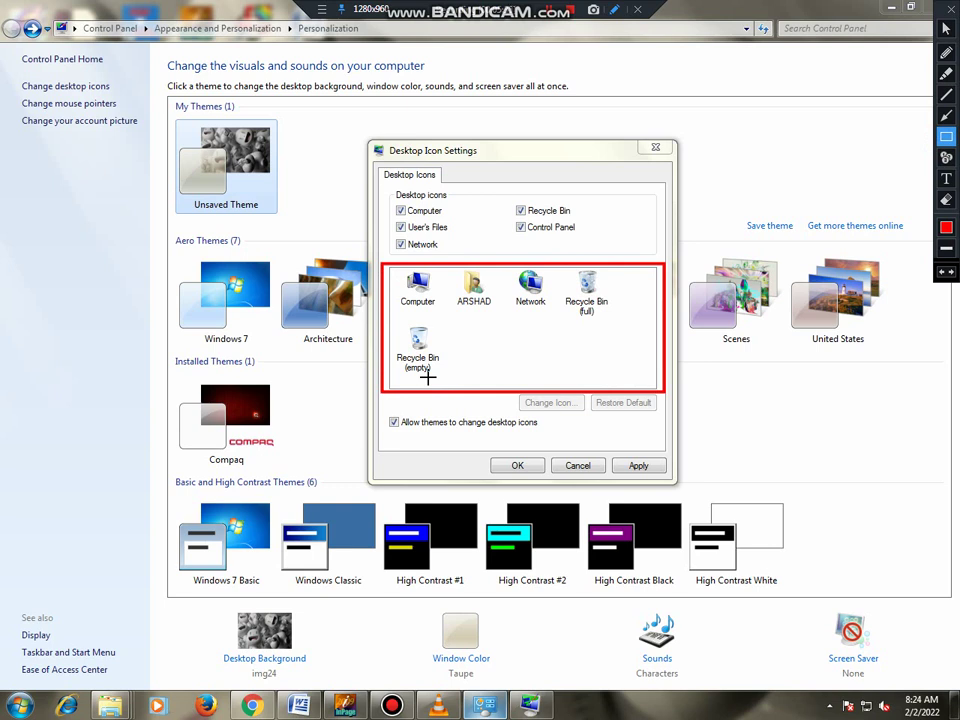
click(953, 8)
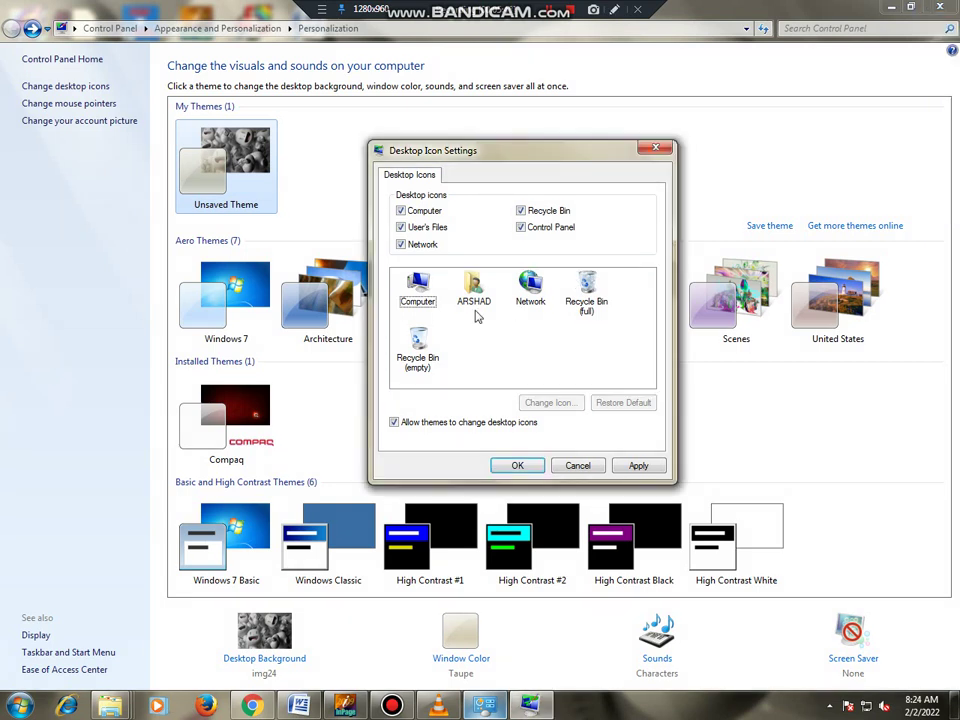
Open the Change Icon dialog for the Computer icon and move it clear of the desktop icon settings.
click(425, 300)
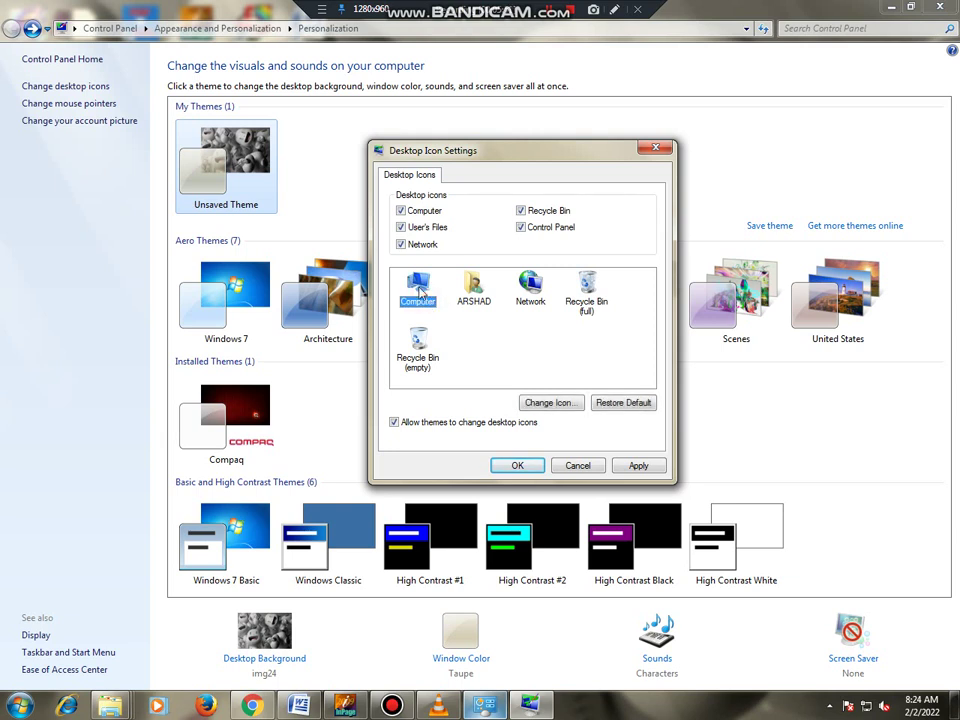
click(570, 404)
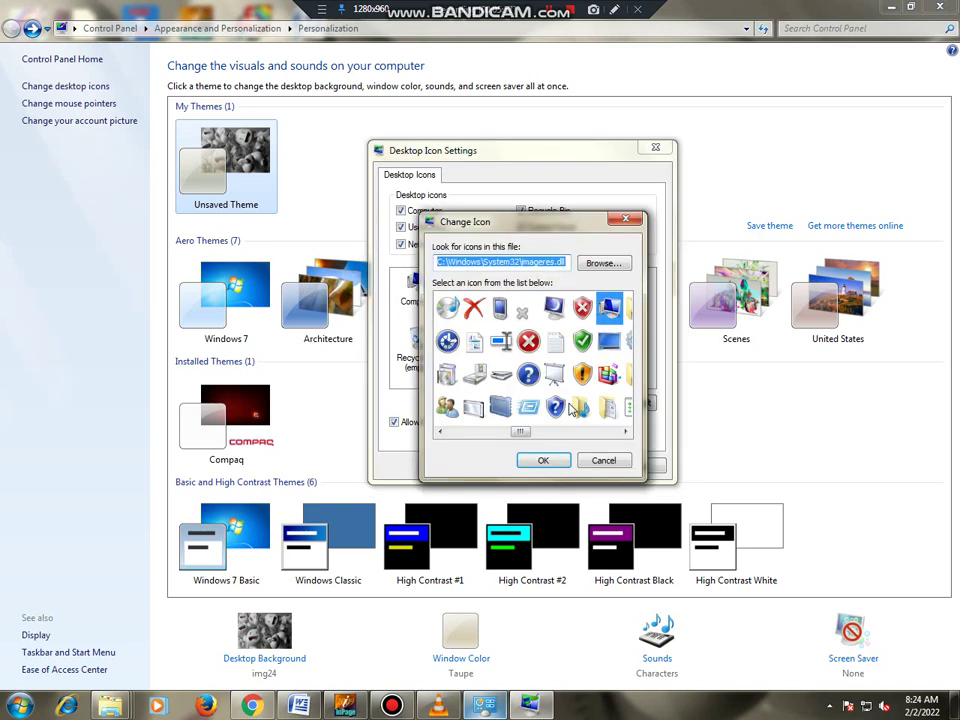
drag(520, 221, 182, 194)
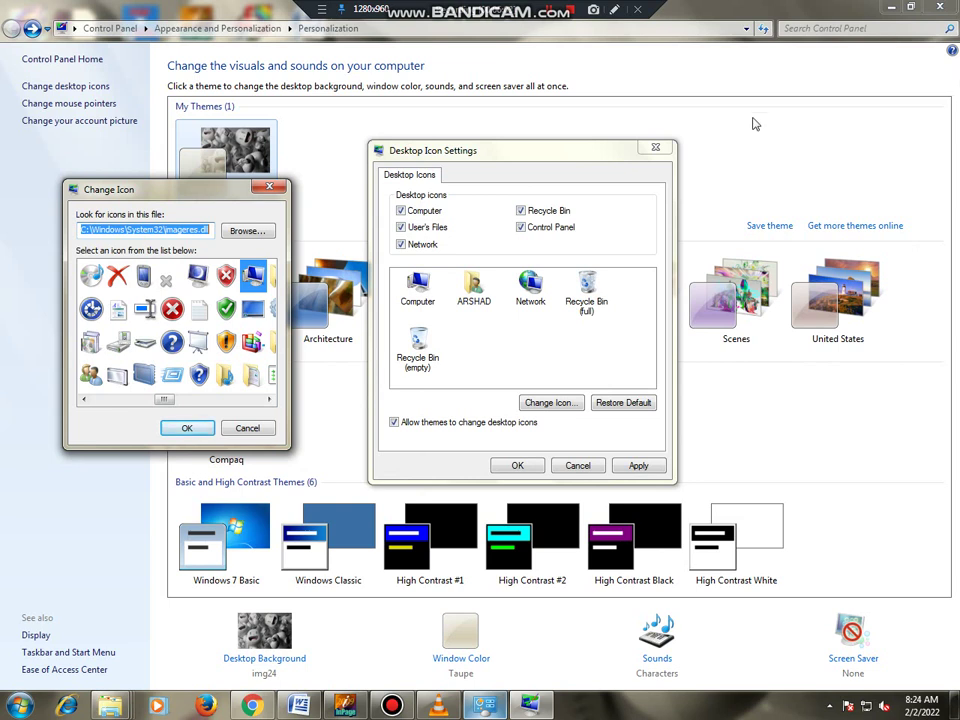
click(615, 12)
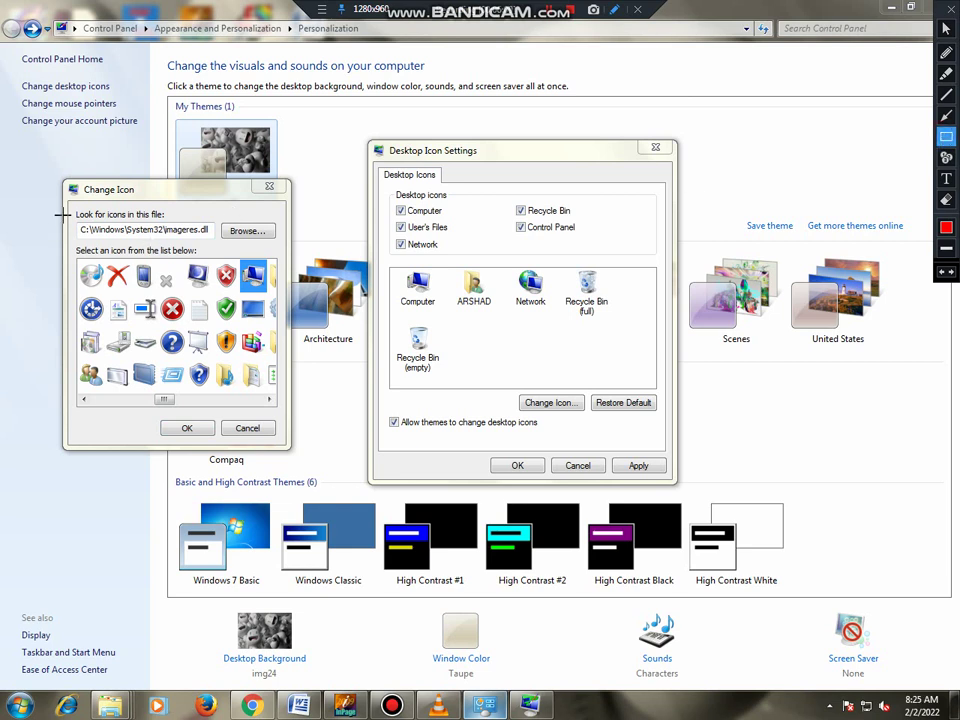
mouse_move(40, 164)
mouse_down()
mouse_move(274, 446)
mouse_move(325, 467)
mouse_up()
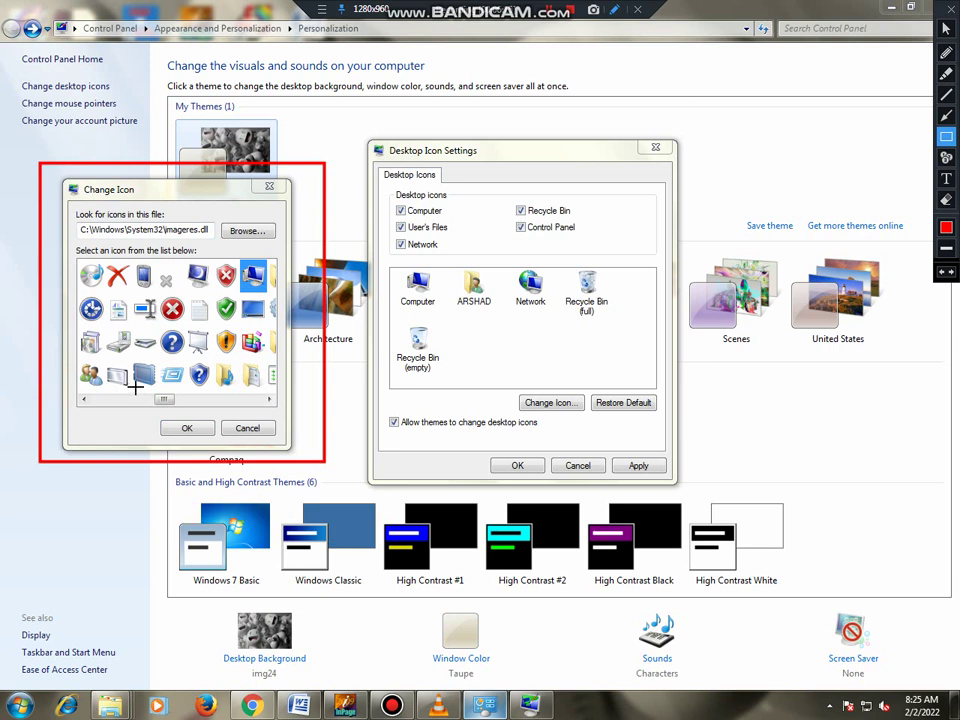
click(951, 8)
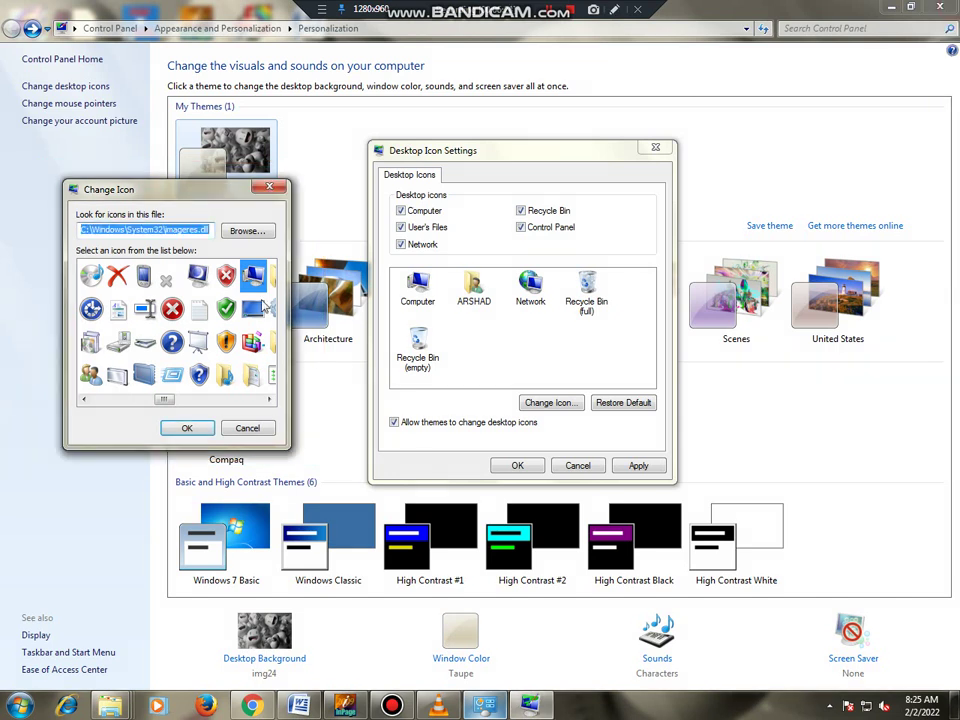
Browse the imageres.dll icons and choose the mobile phone icon for Computer.
click(176, 310)
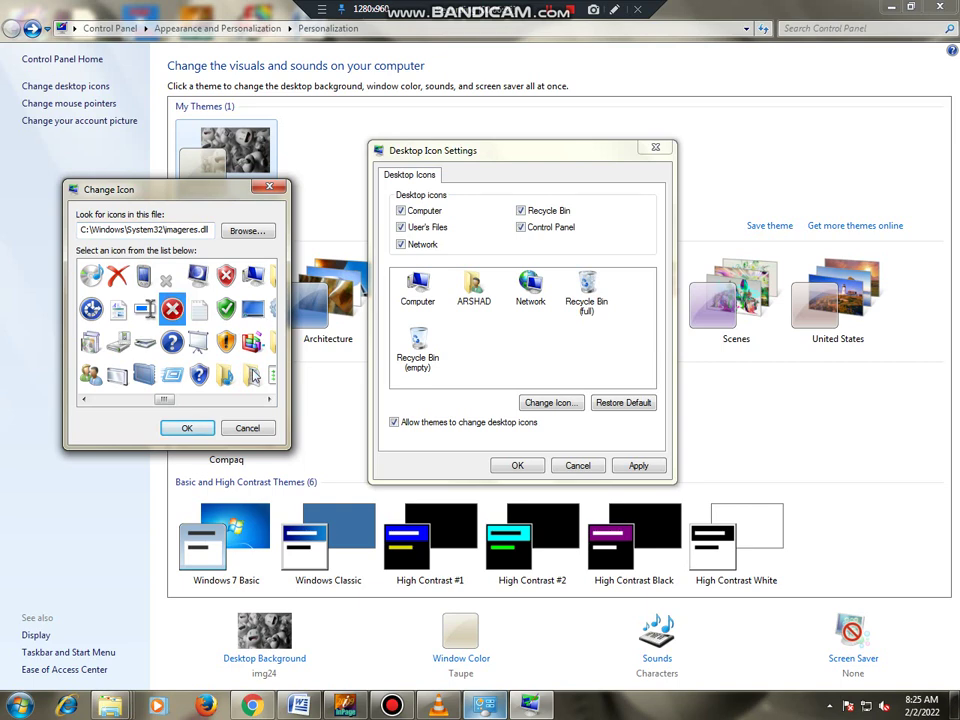
scroll(172, 372, up, 5)
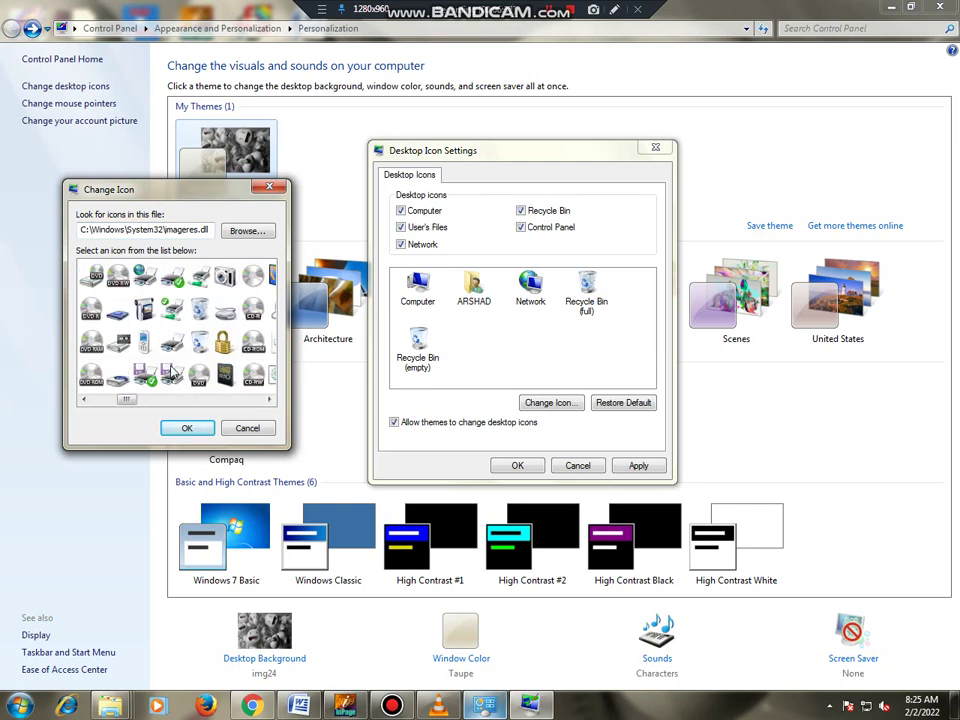
scroll(172, 372, down, 10)
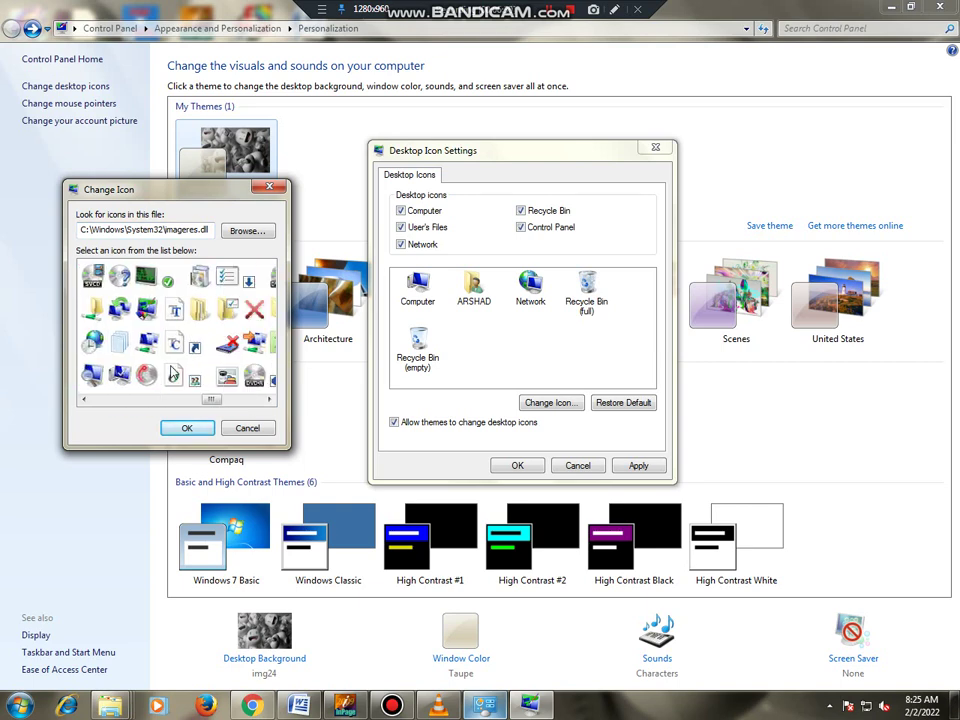
scroll(172, 372, down, 5)
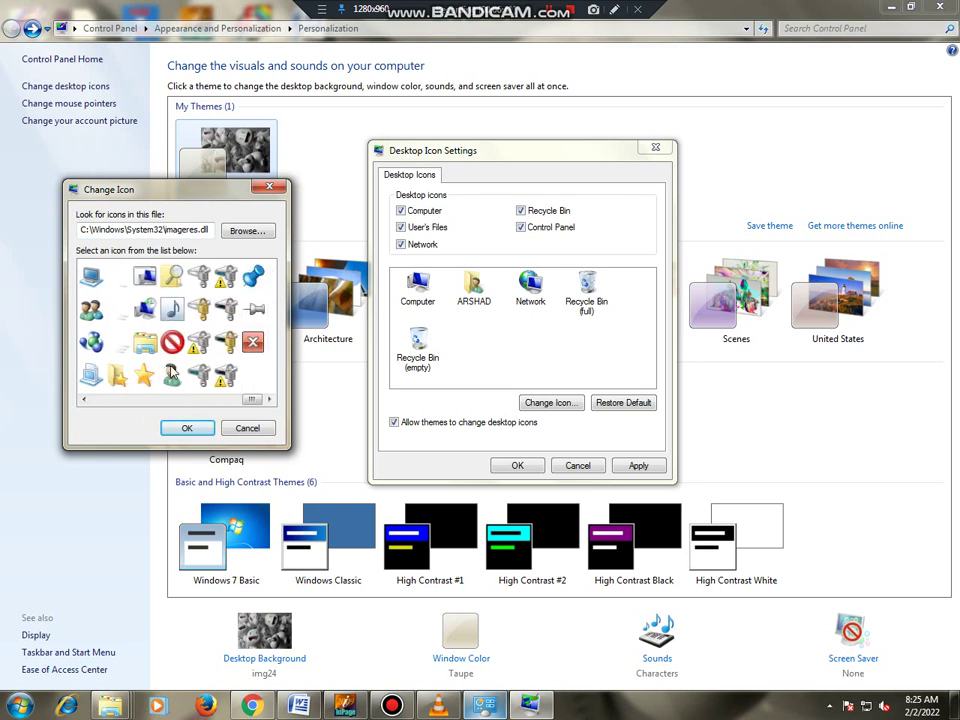
scroll(172, 372, up, 5)
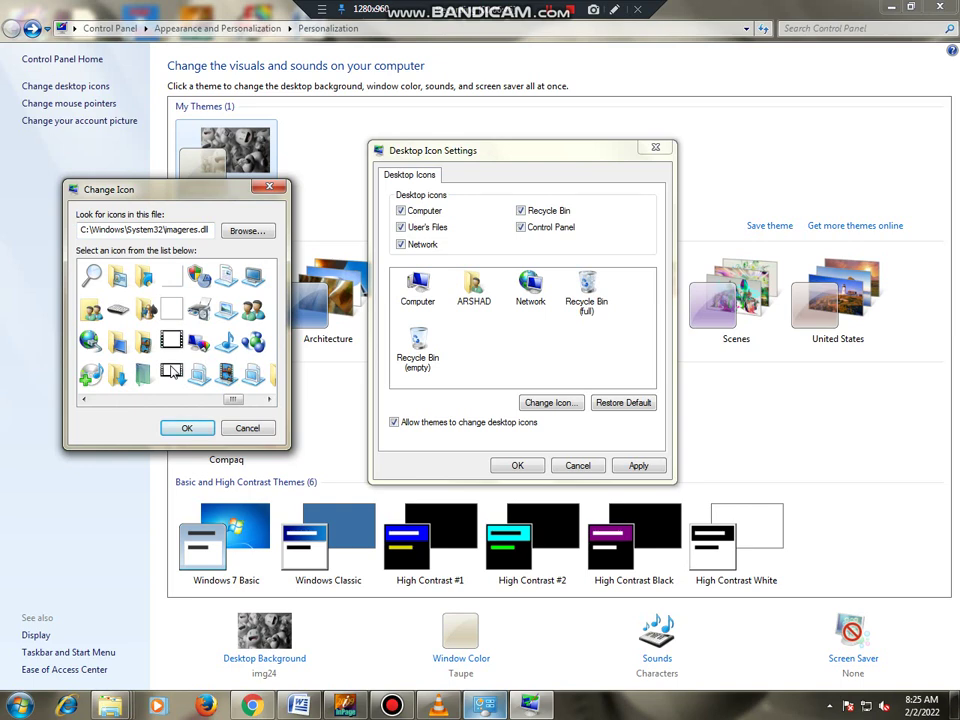
scroll(172, 372, up, 3)
scroll(172, 372, up, 6)
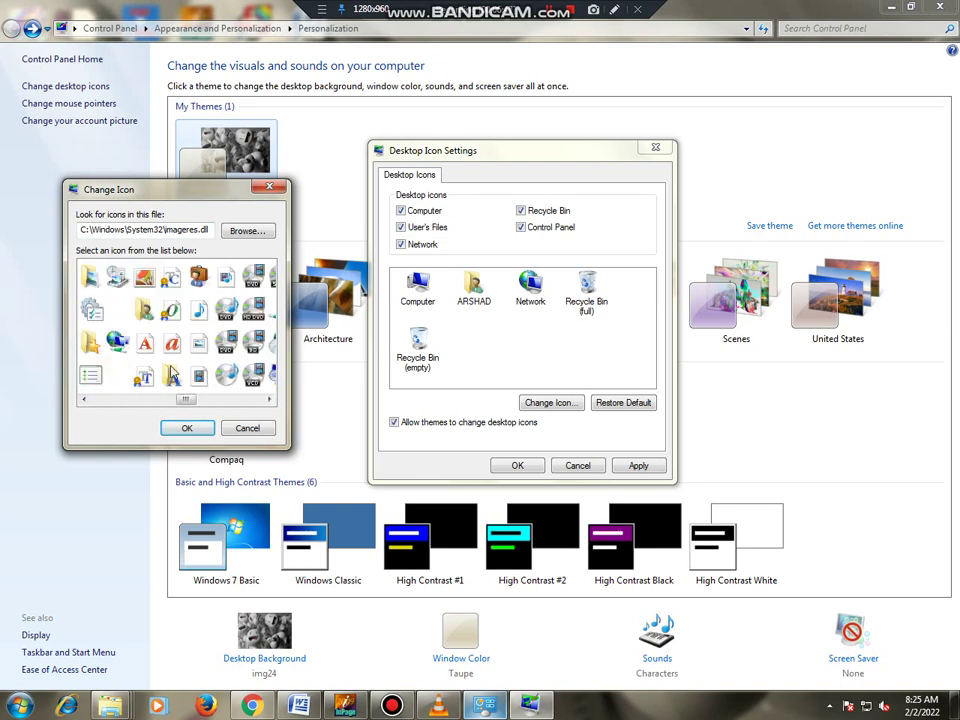
scroll(172, 372, up, 5)
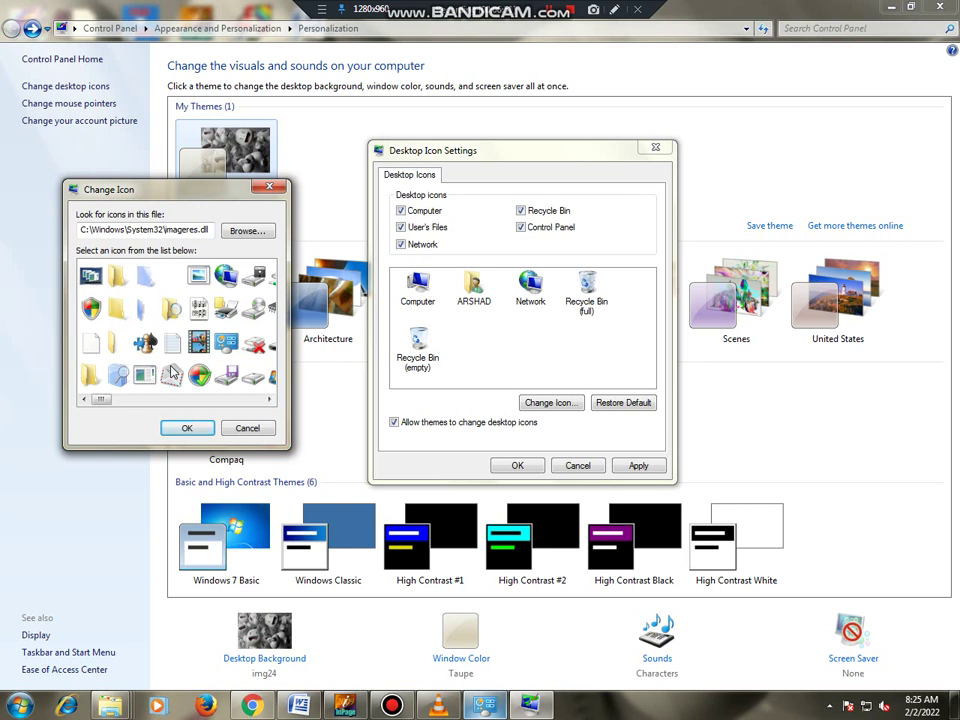
scroll(172, 372, down, 2)
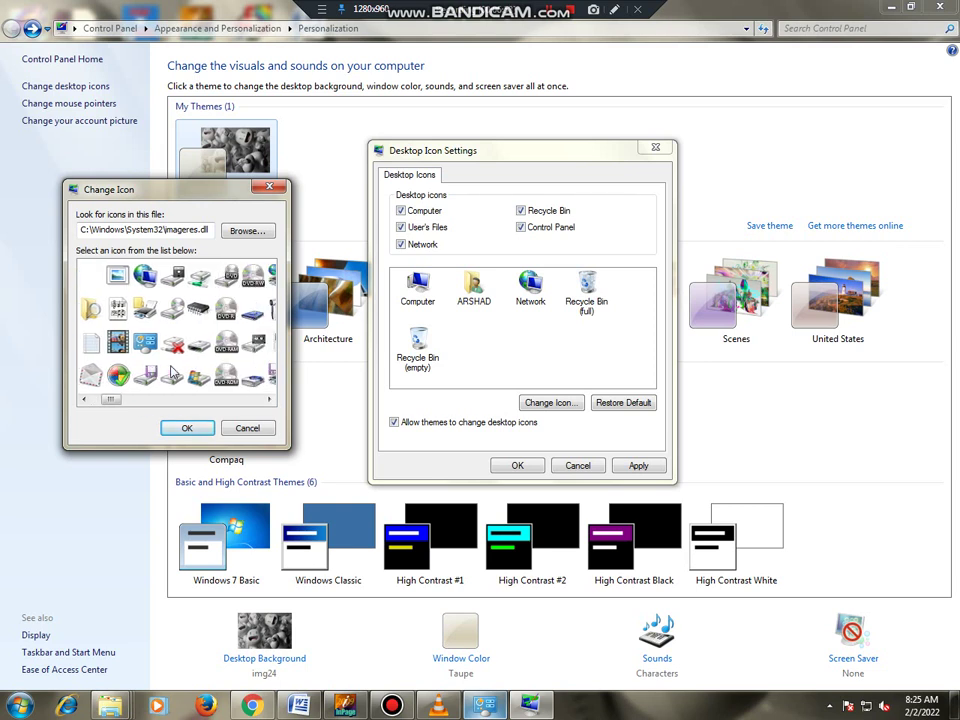
scroll(172, 372, down, 5)
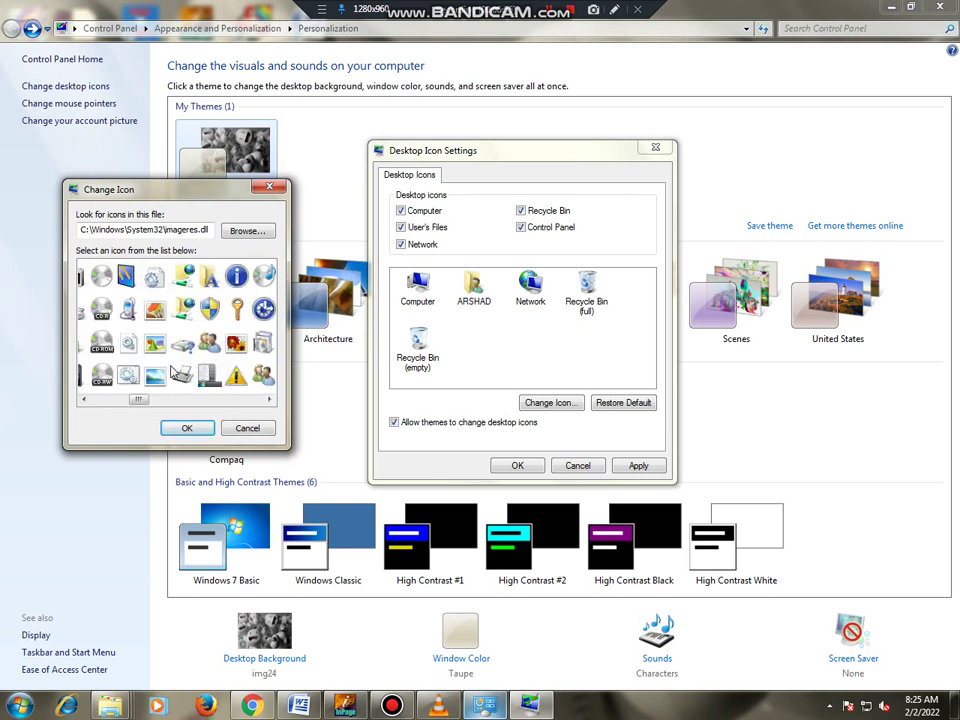
scroll(125, 352, up, 2)
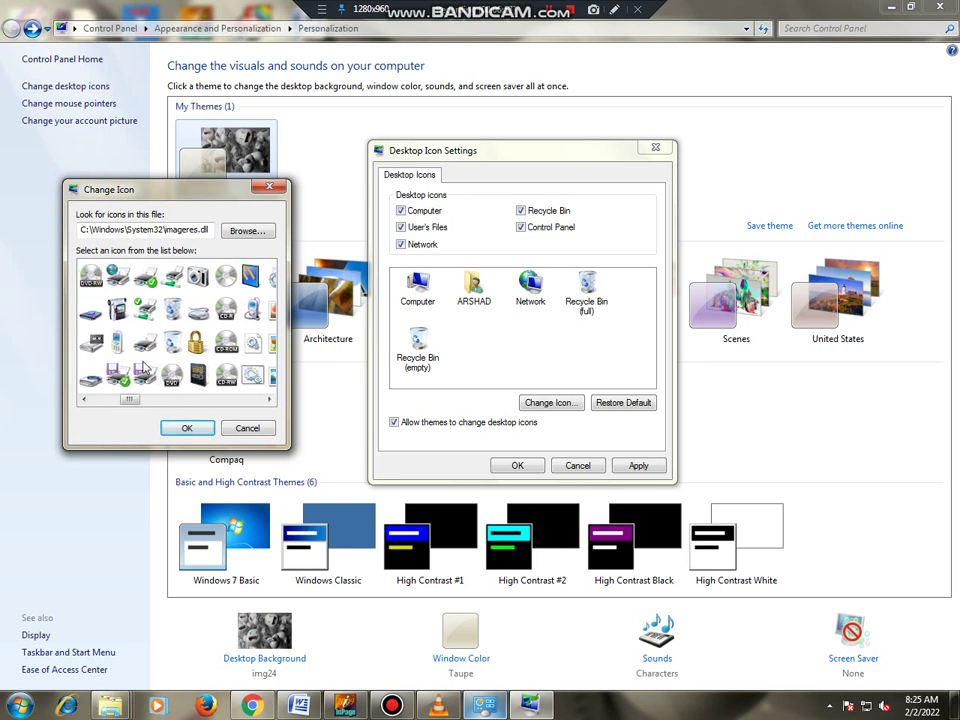
click(120, 344)
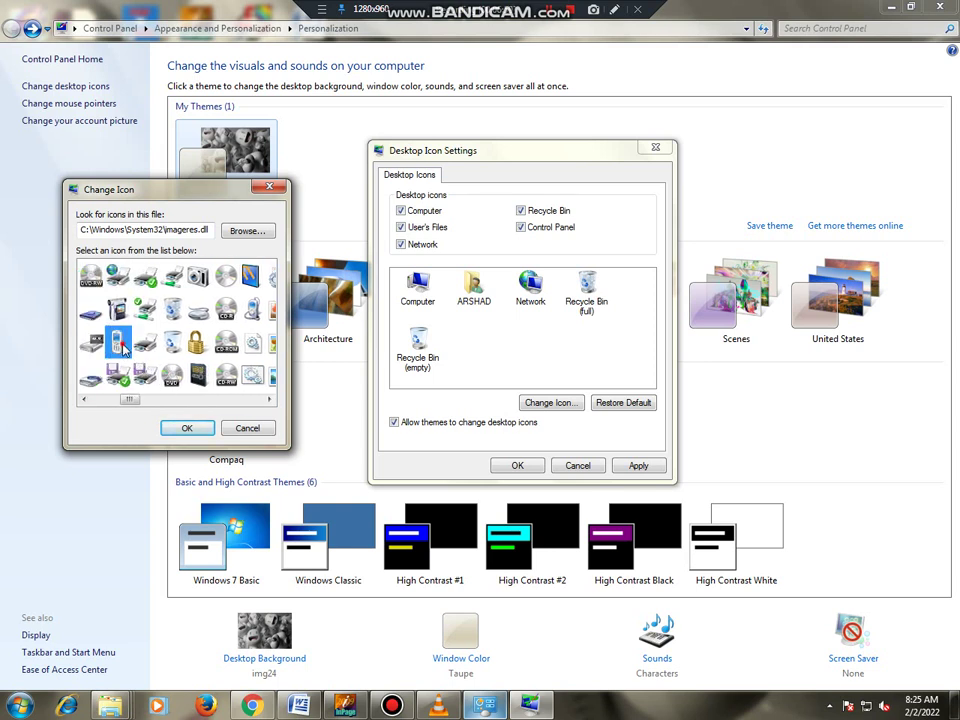
click(187, 428)
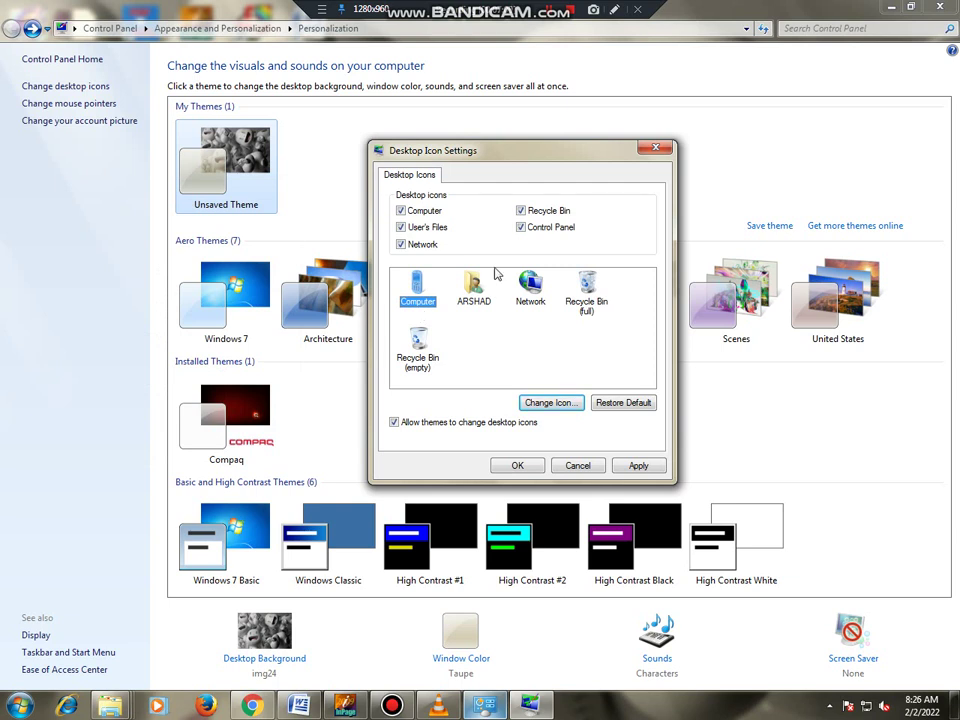
click(616, 11)
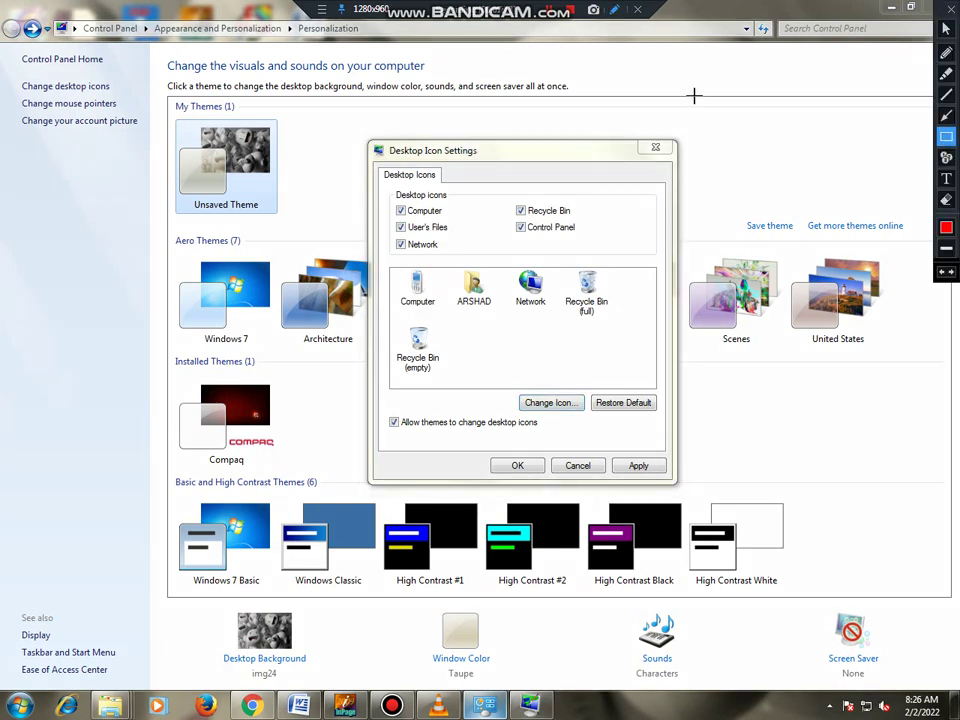
drag(389, 268, 447, 313)
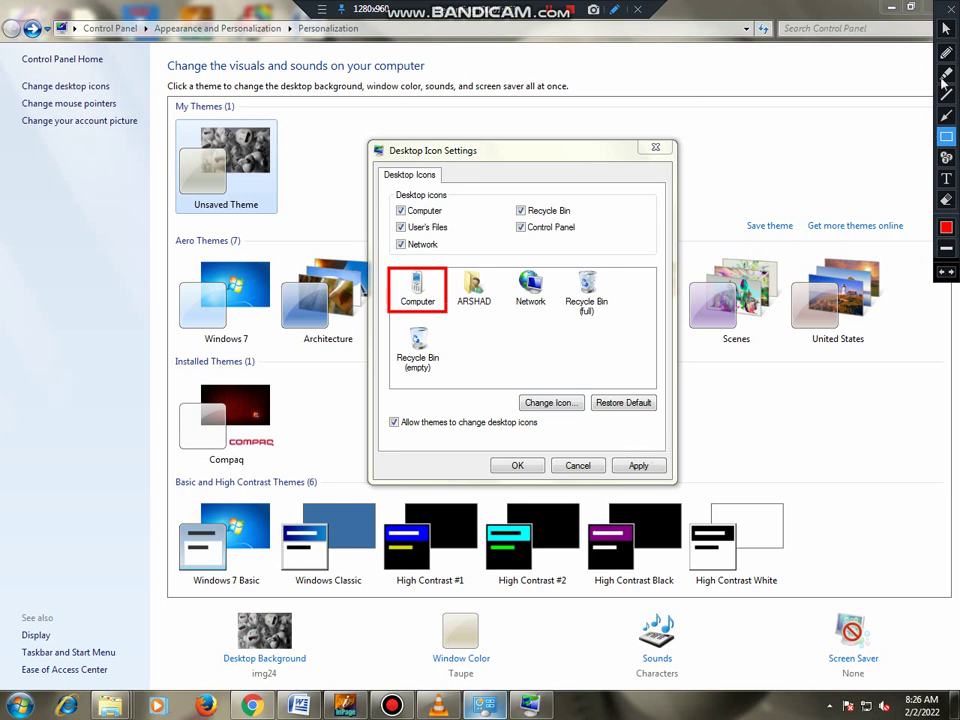
click(950, 14)
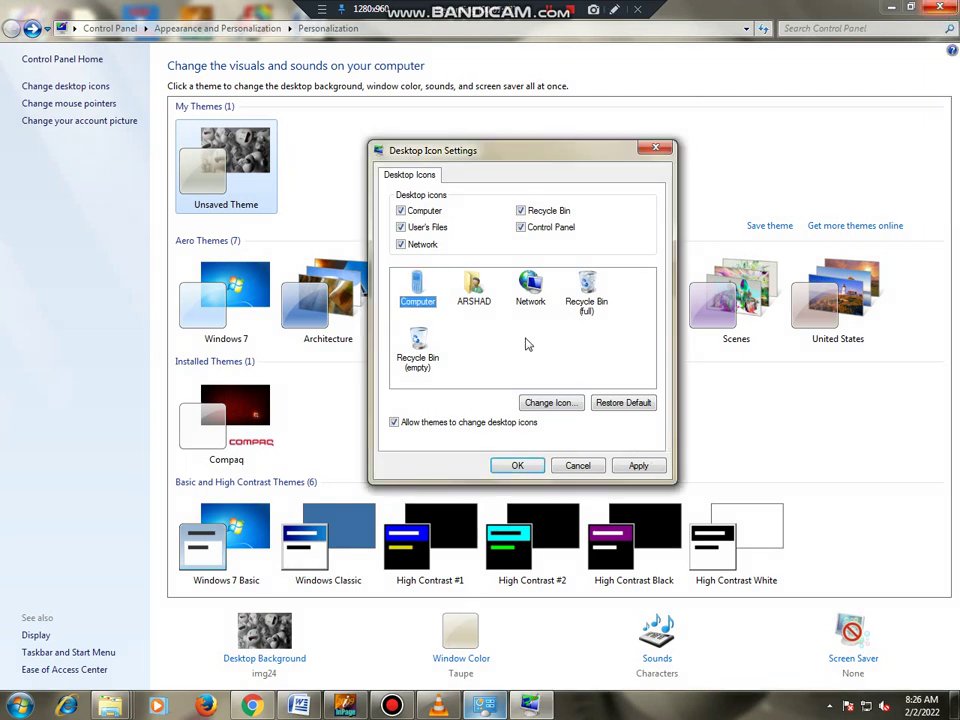
Apply the new Computer icon, close the desktop icon settings and minimize the Personalization window.
click(636, 467)
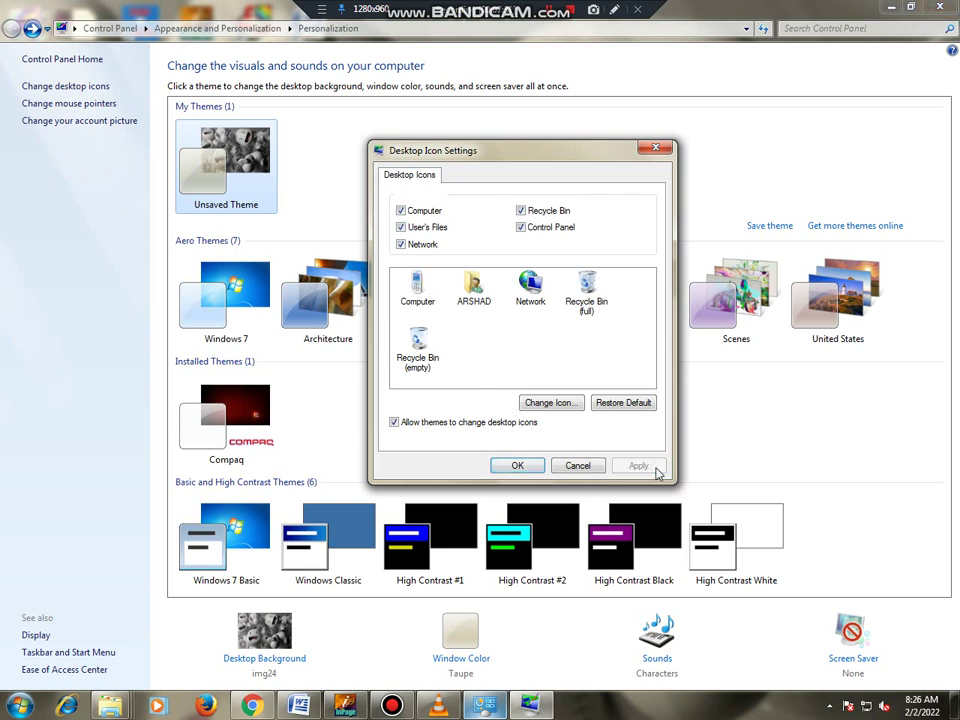
click(517, 466)
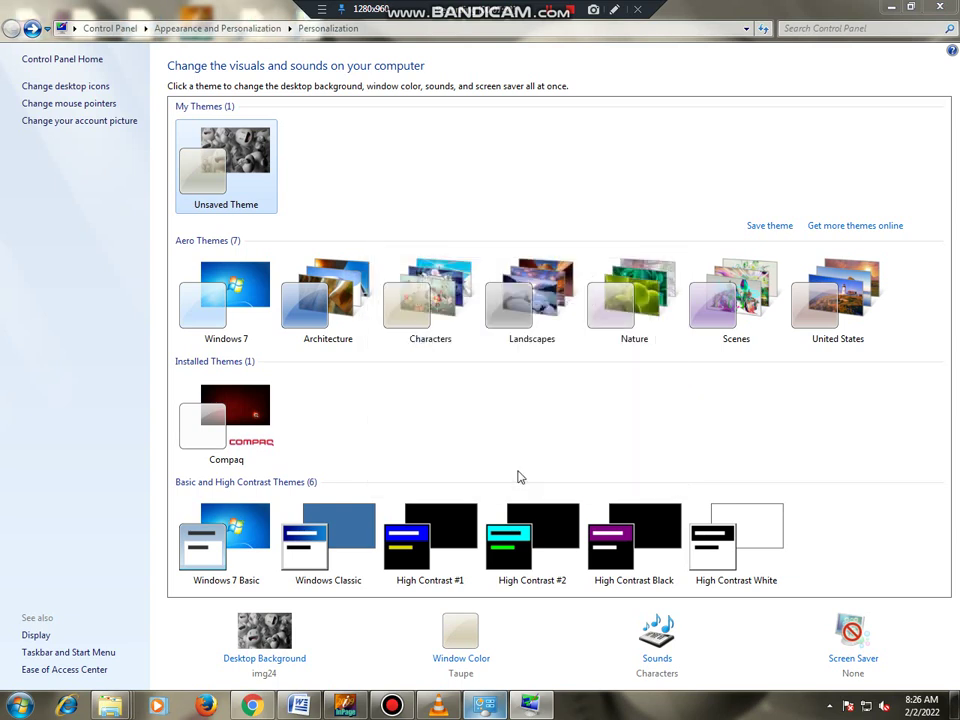
click(891, 12)
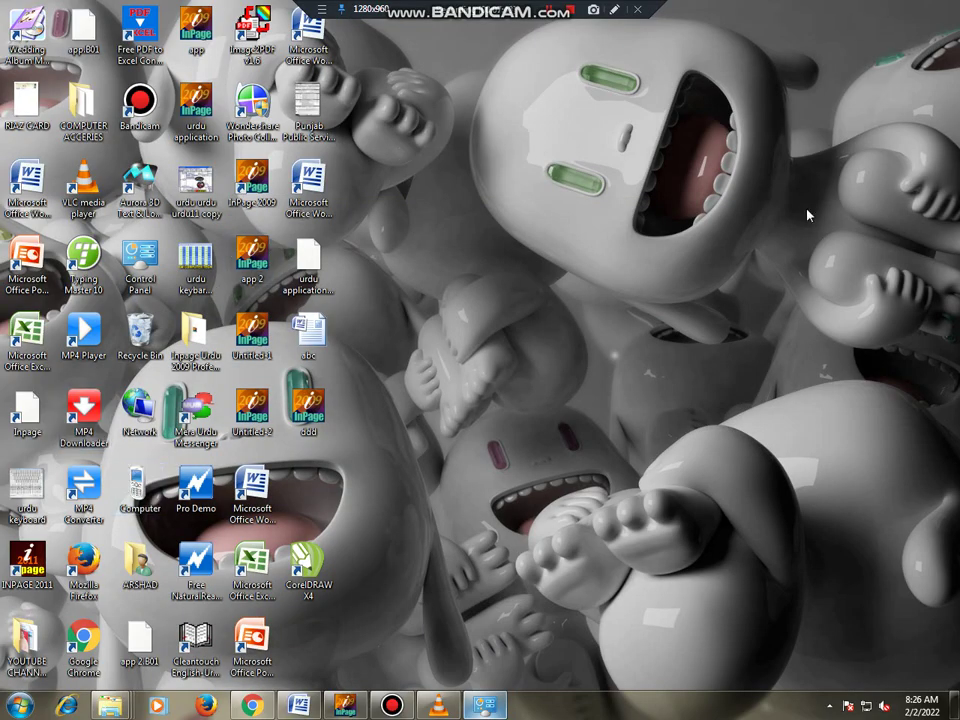
click(614, 10)
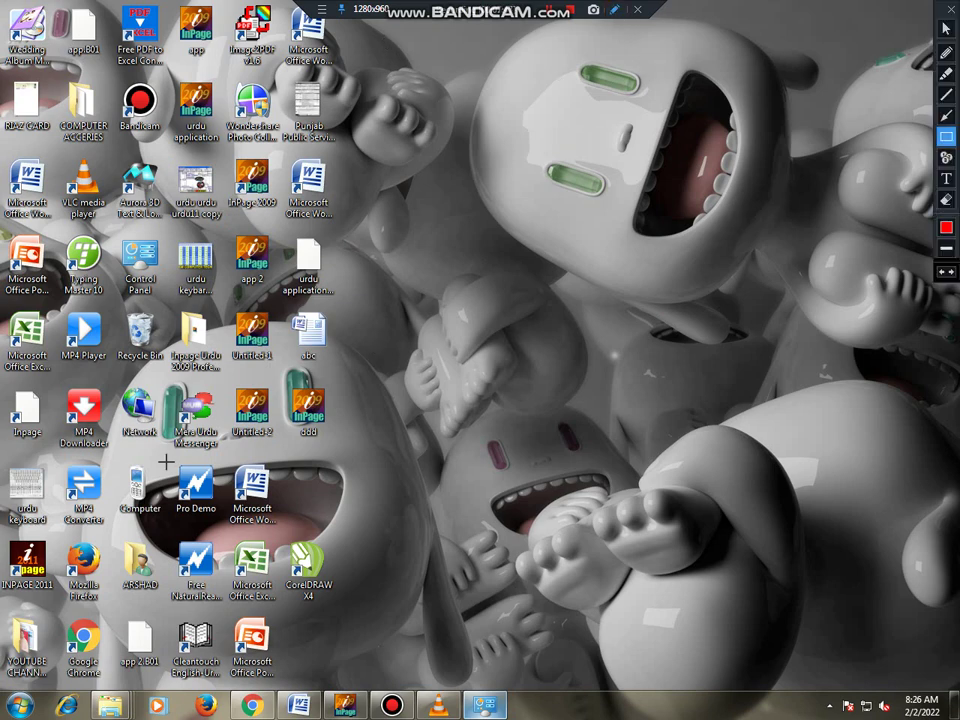
drag(107, 455, 170, 524)
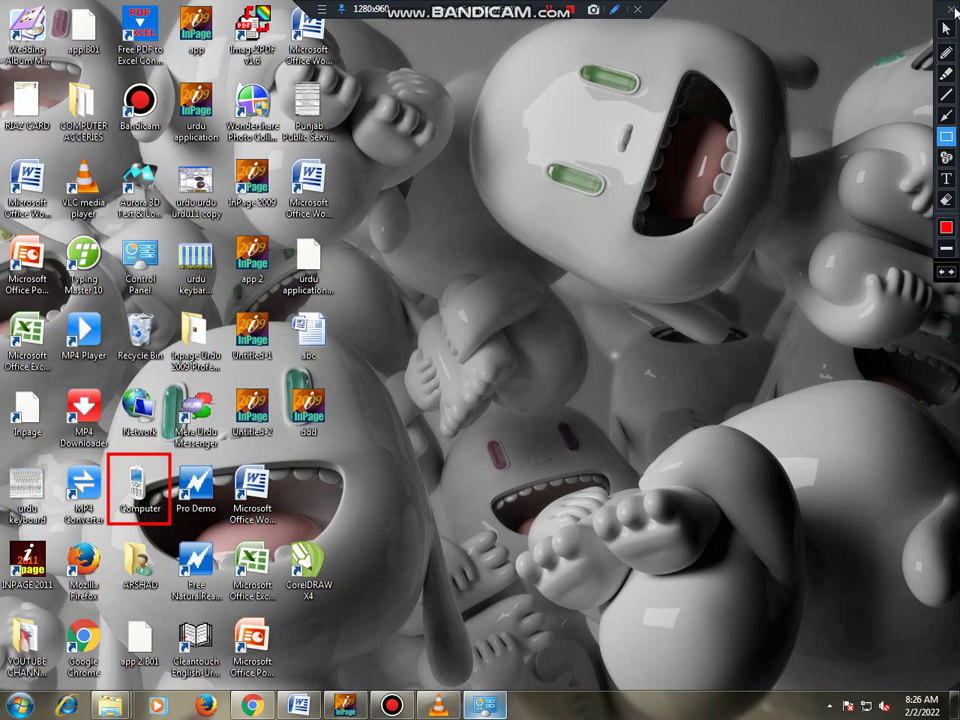
click(951, 8)
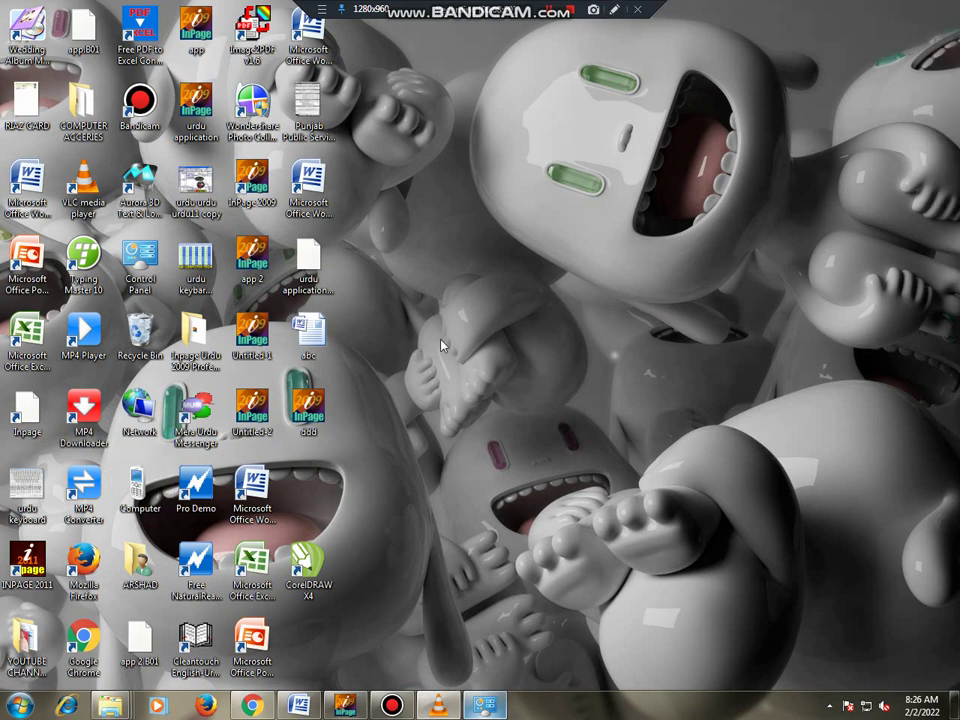
Reopen Personalization from the desktop, maximize it, and open the desktop icon settings, moving the dialog towards the middle.
right_click(435, 204)
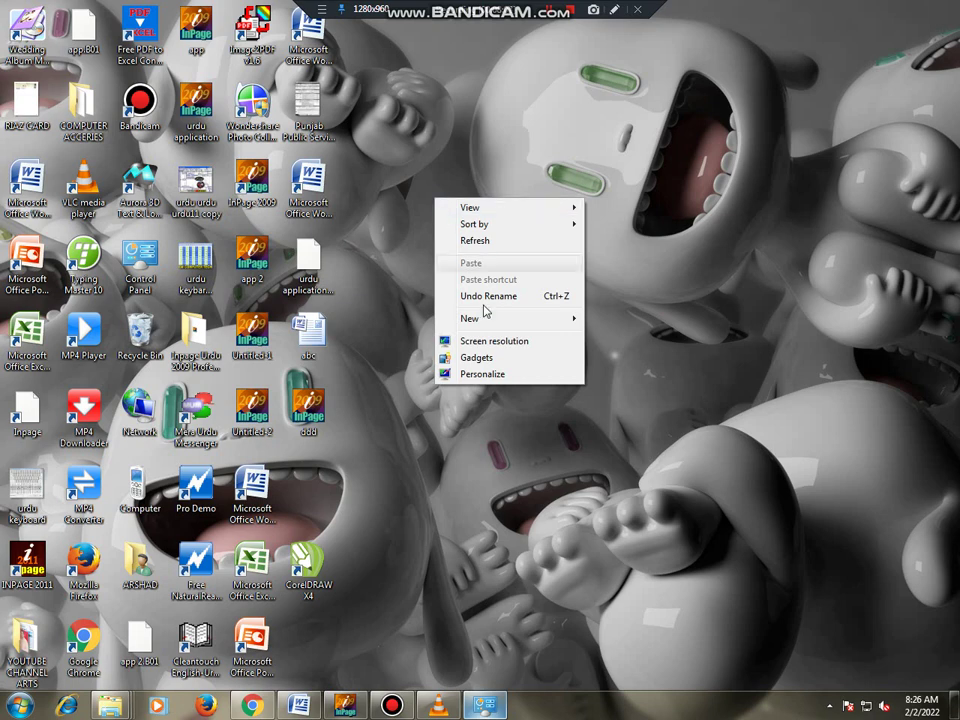
click(507, 374)
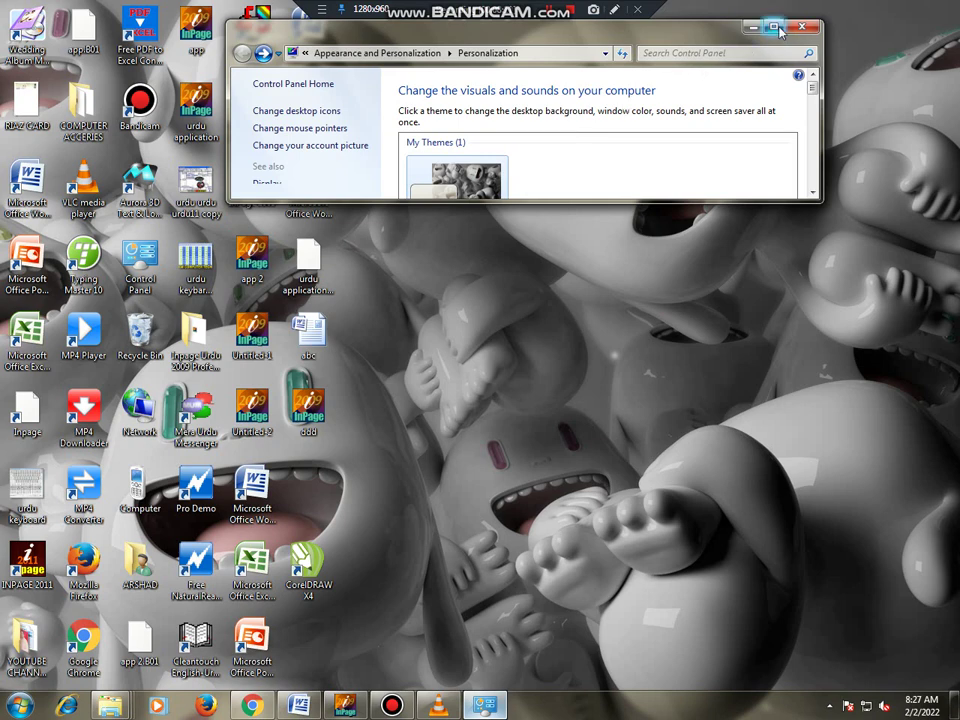
click(773, 27)
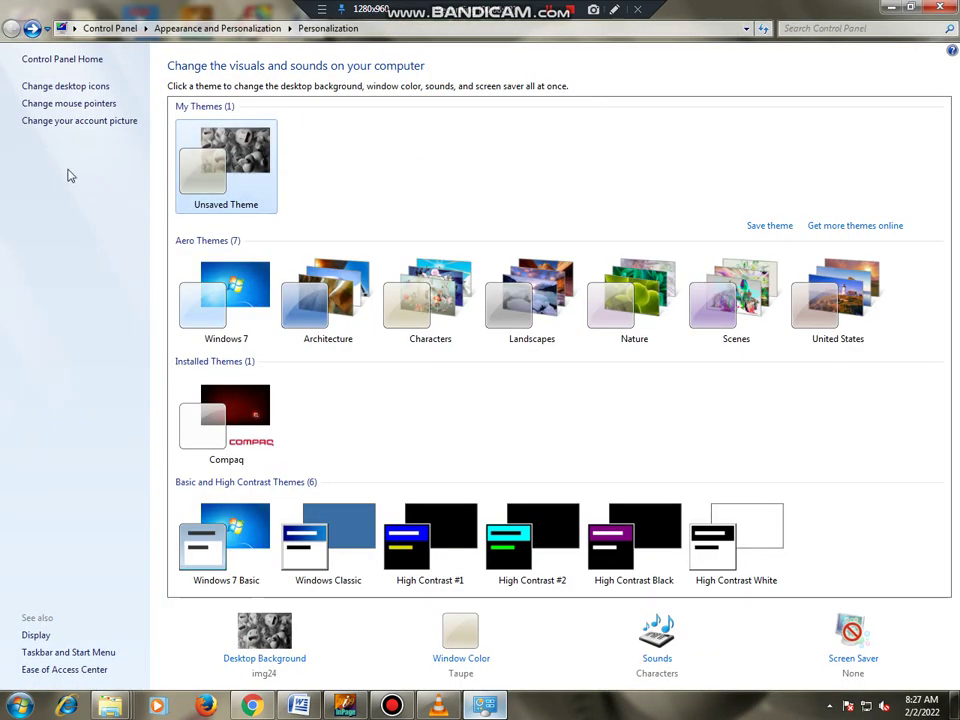
click(81, 88)
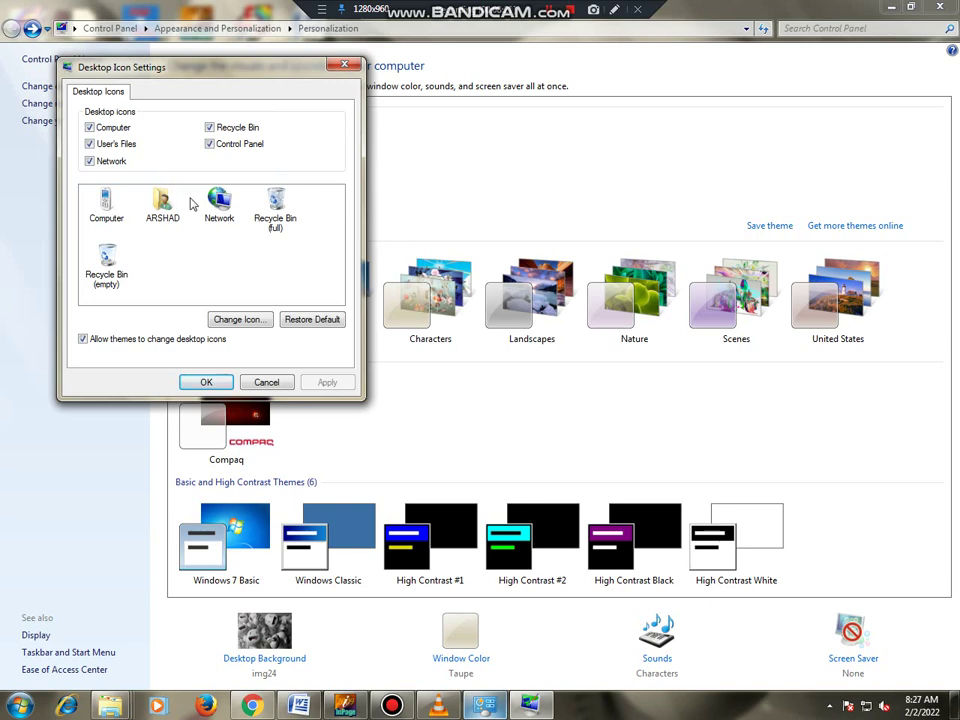
drag(225, 71, 485, 143)
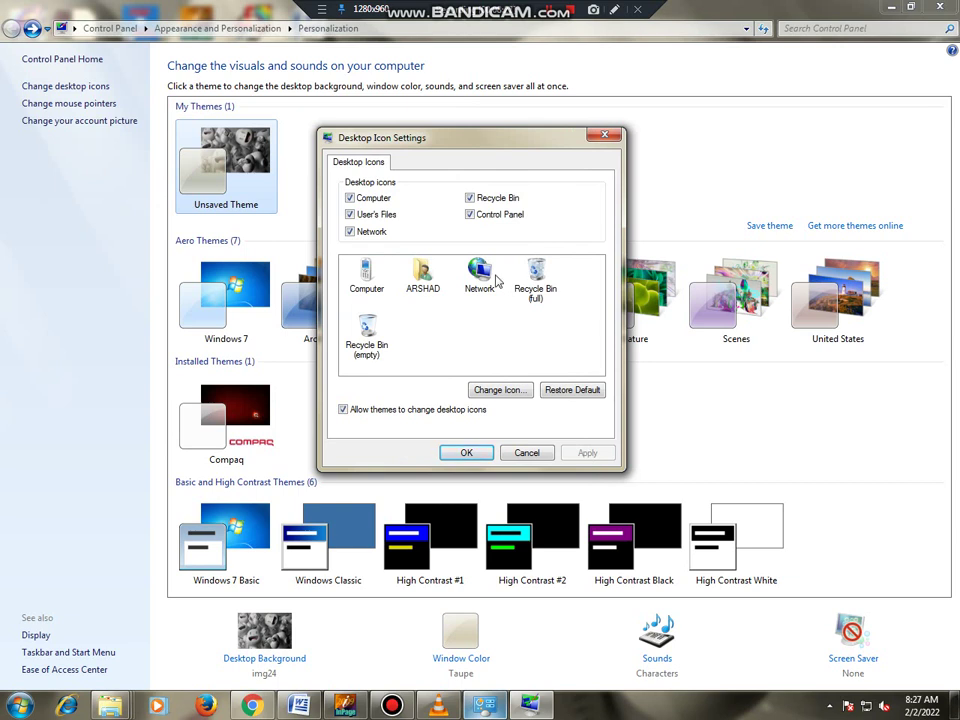
Choose the DVD-RAM disc icon from imageres.dll for Recycle Bin (full).
click(540, 274)
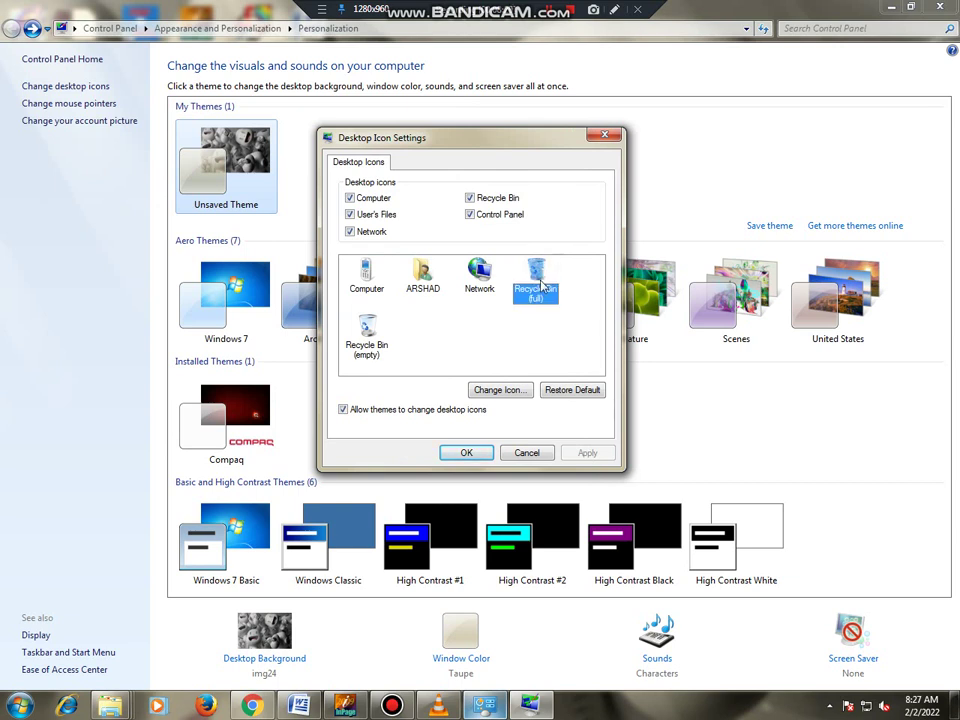
click(492, 390)
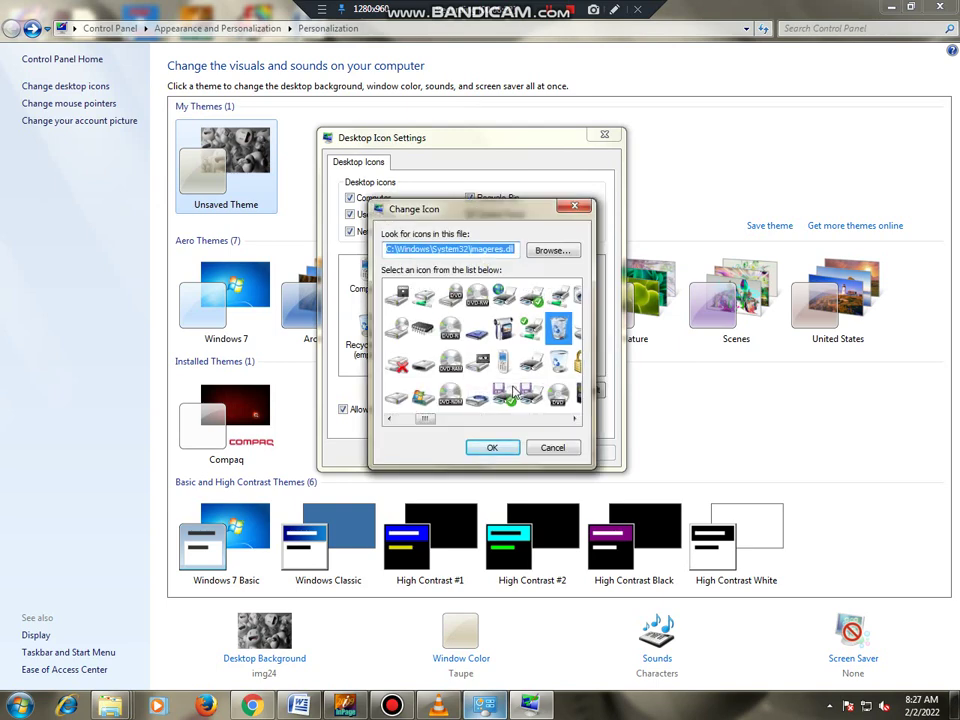
click(451, 362)
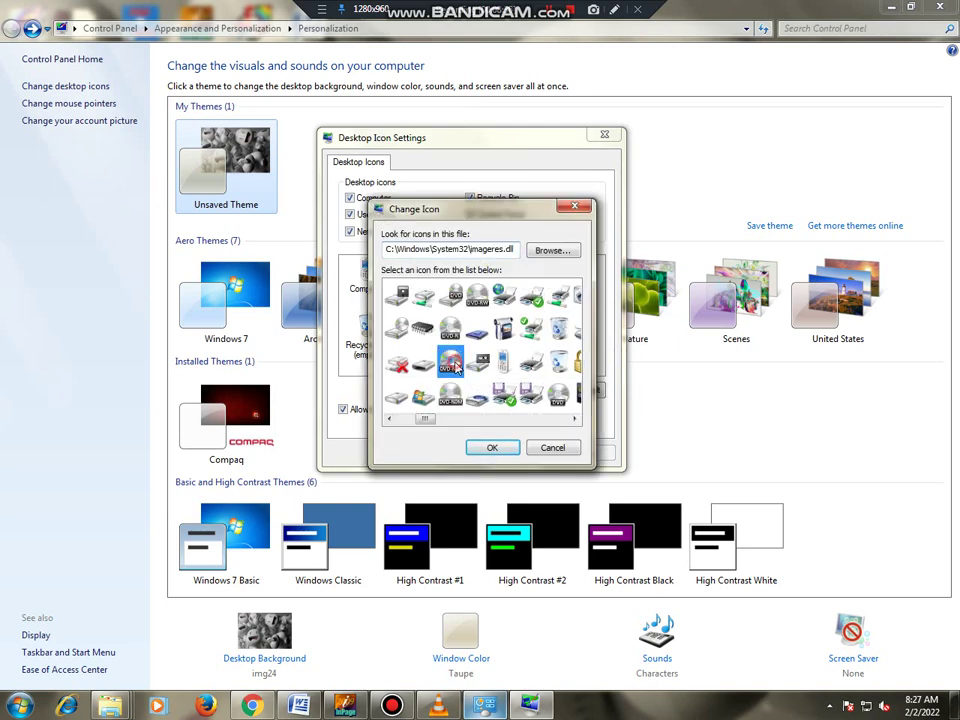
click(503, 451)
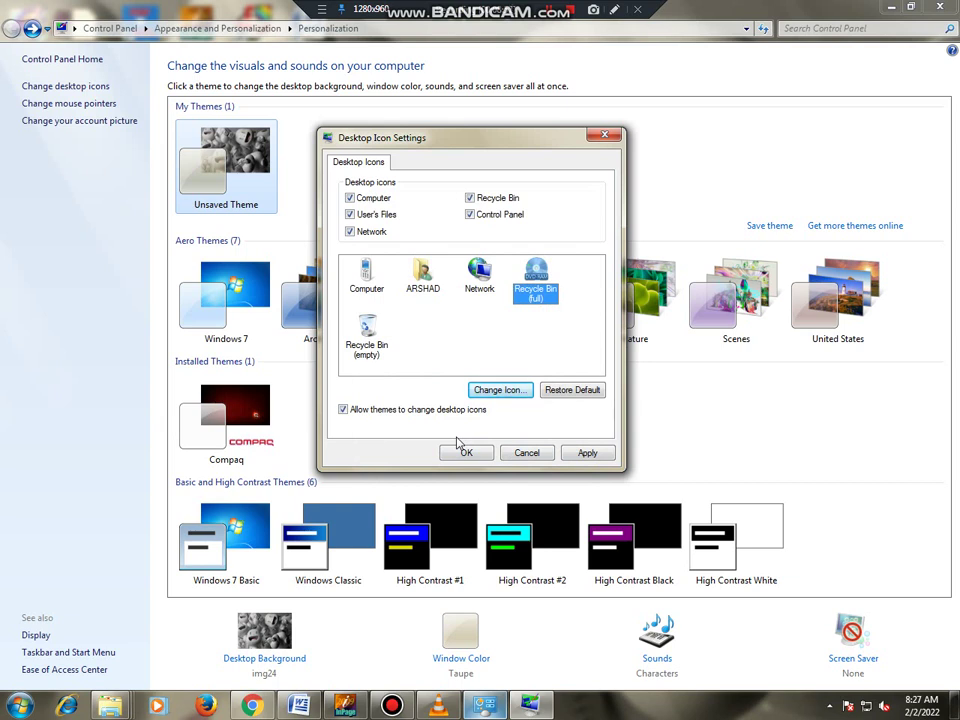
Restore the default icons of Recycle Bin (full) and Computer, apply the settings and return to the desktop.
click(584, 393)
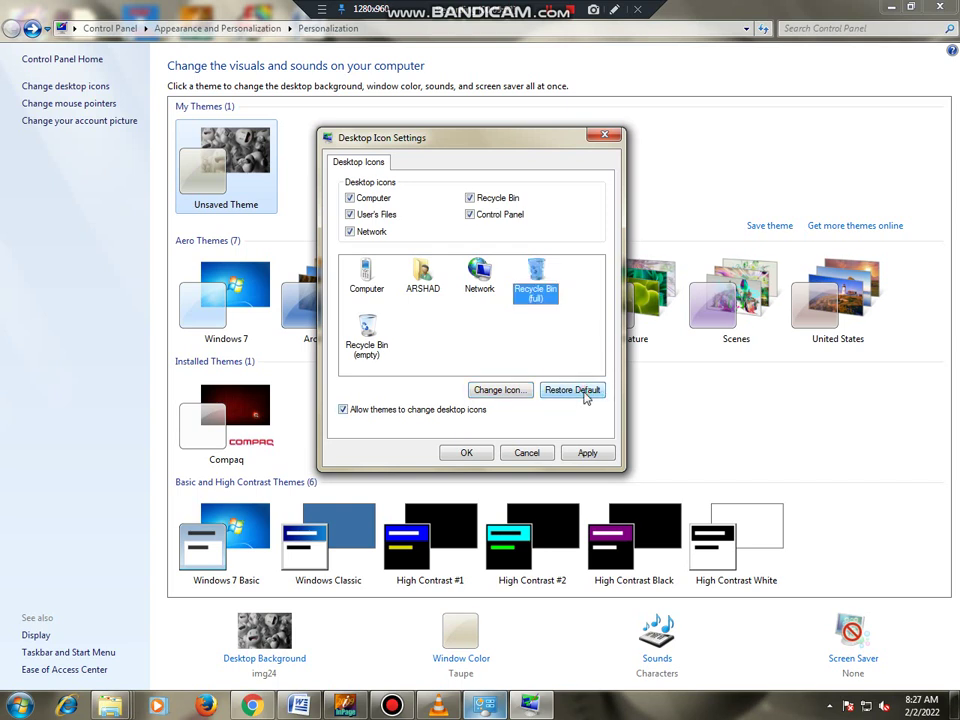
click(362, 283)
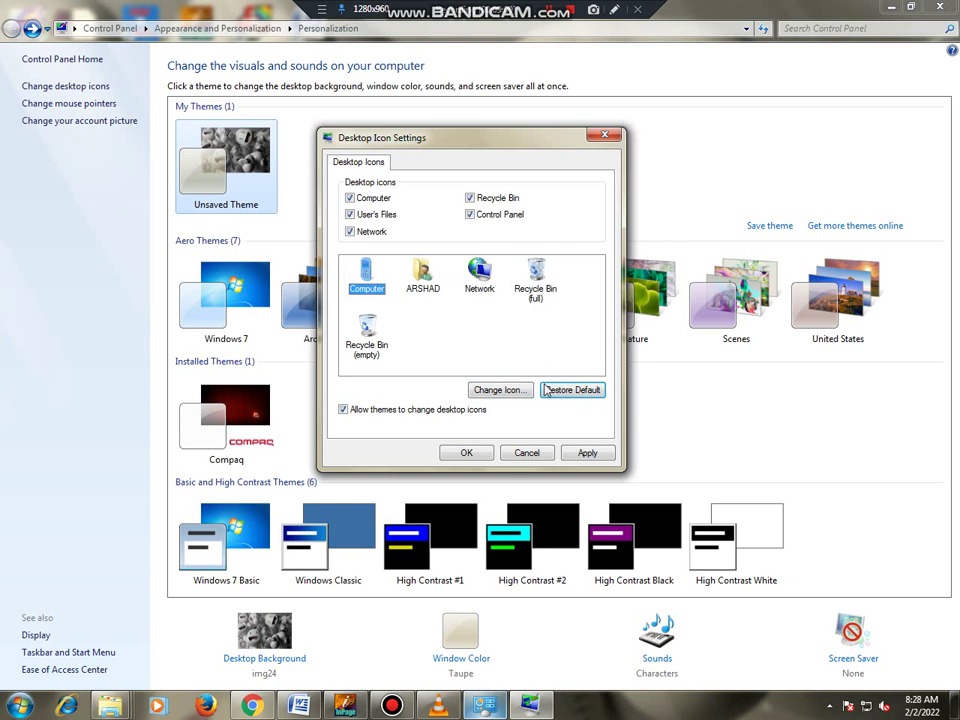
click(576, 392)
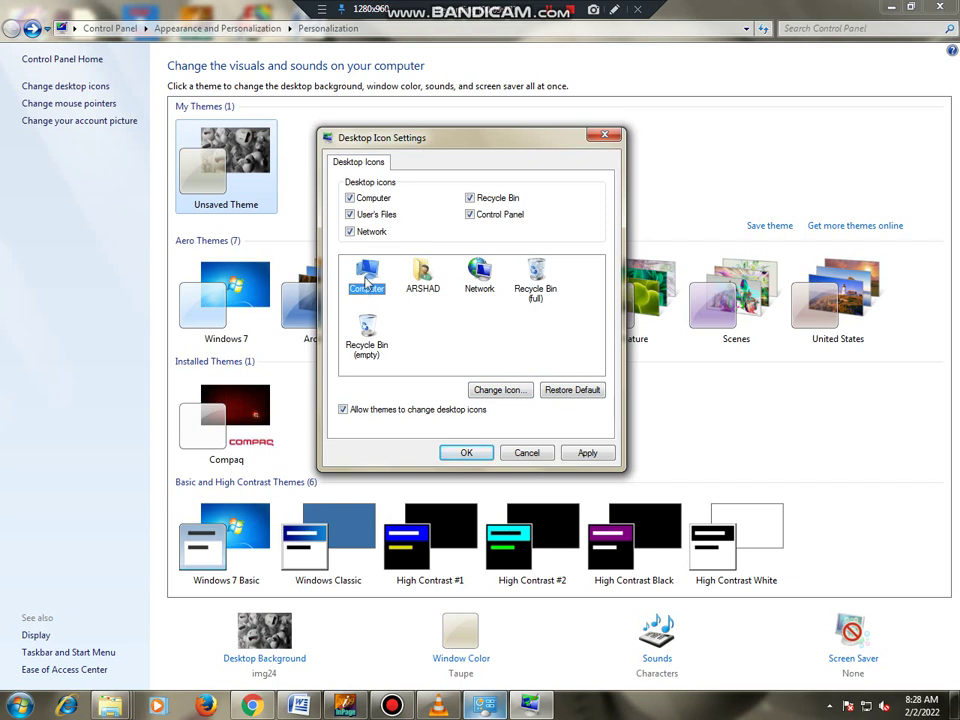
click(586, 453)
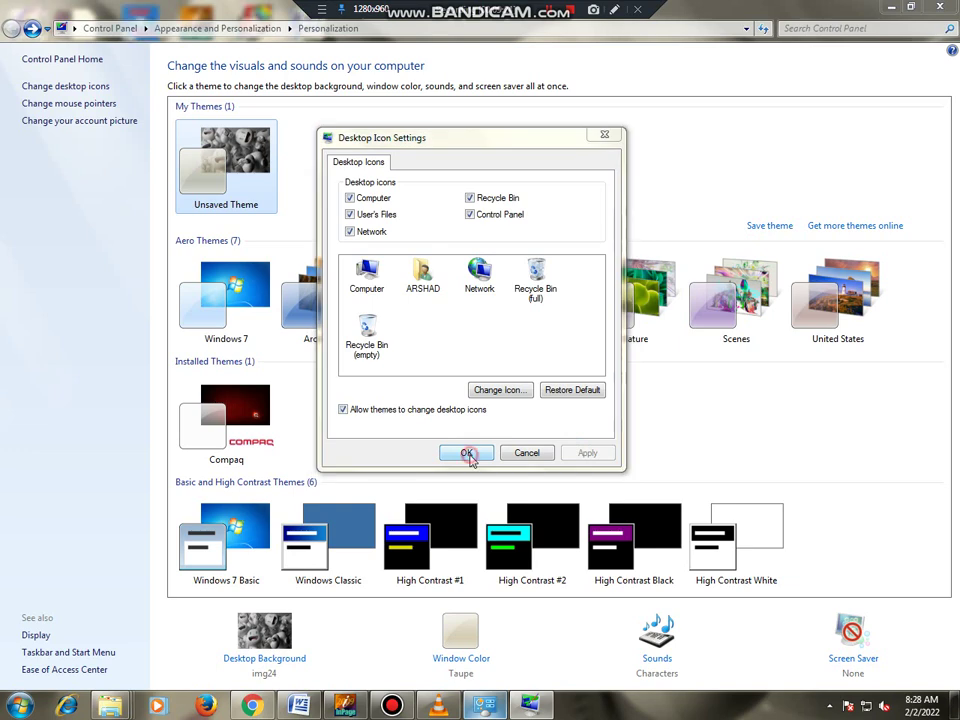
click(466, 453)
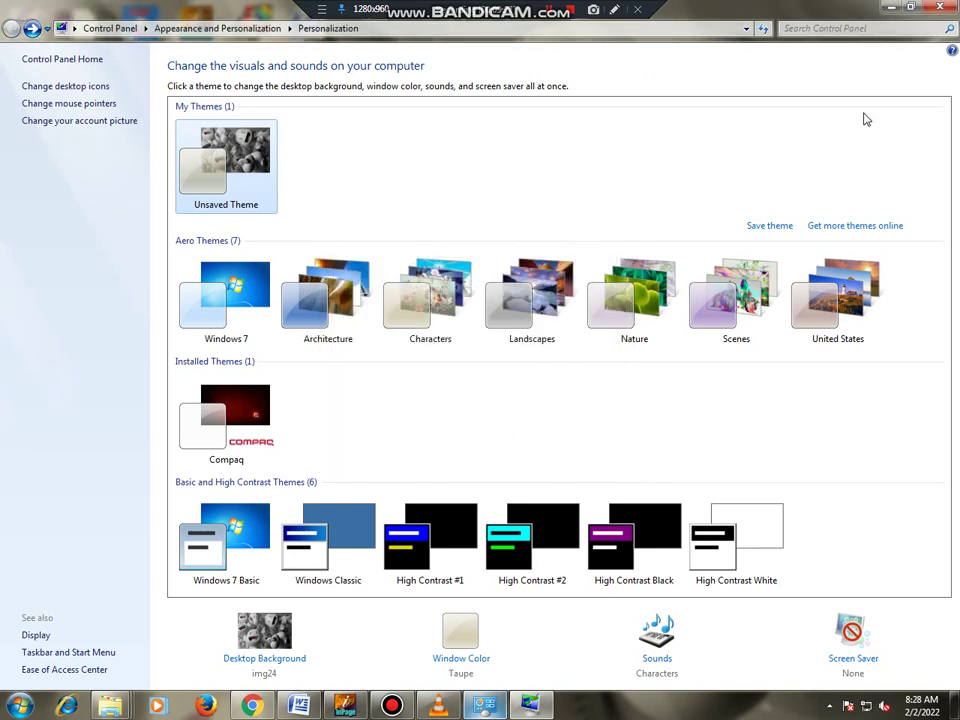
click(891, 8)
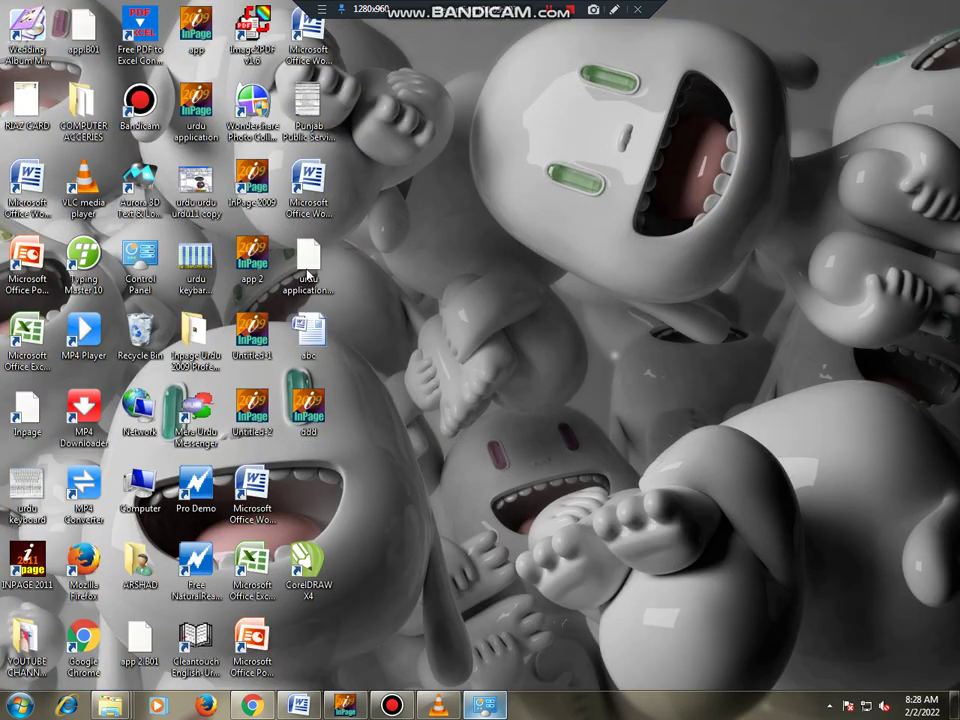
click(467, 148)
click(614, 9)
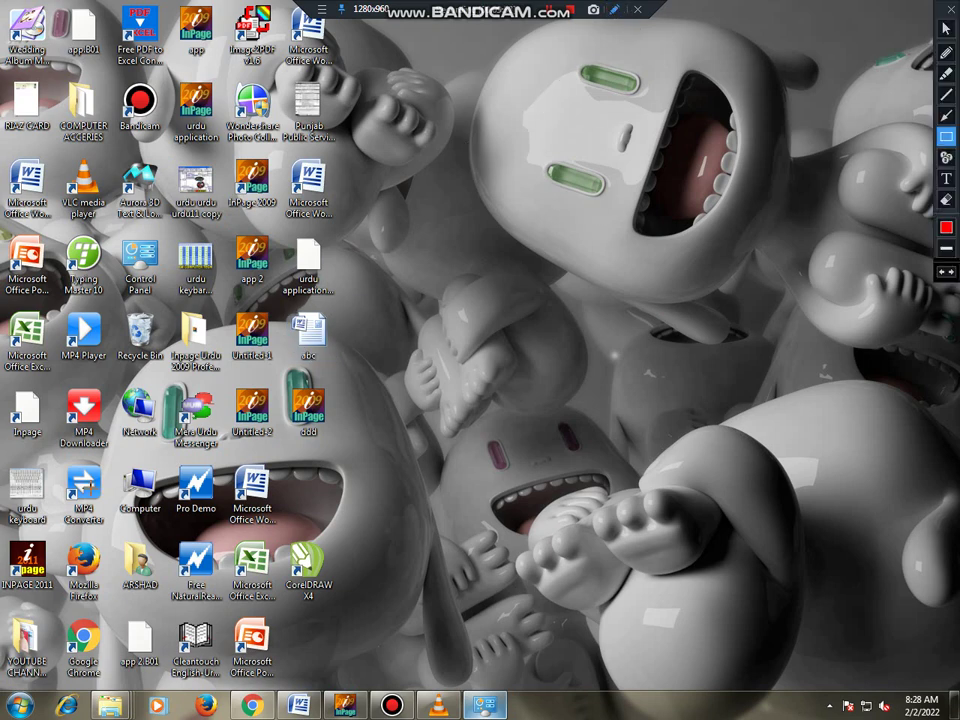
mouse_move(114, 497)
mouse_down()
mouse_move(145, 463)
mouse_move(170, 515)
mouse_up()
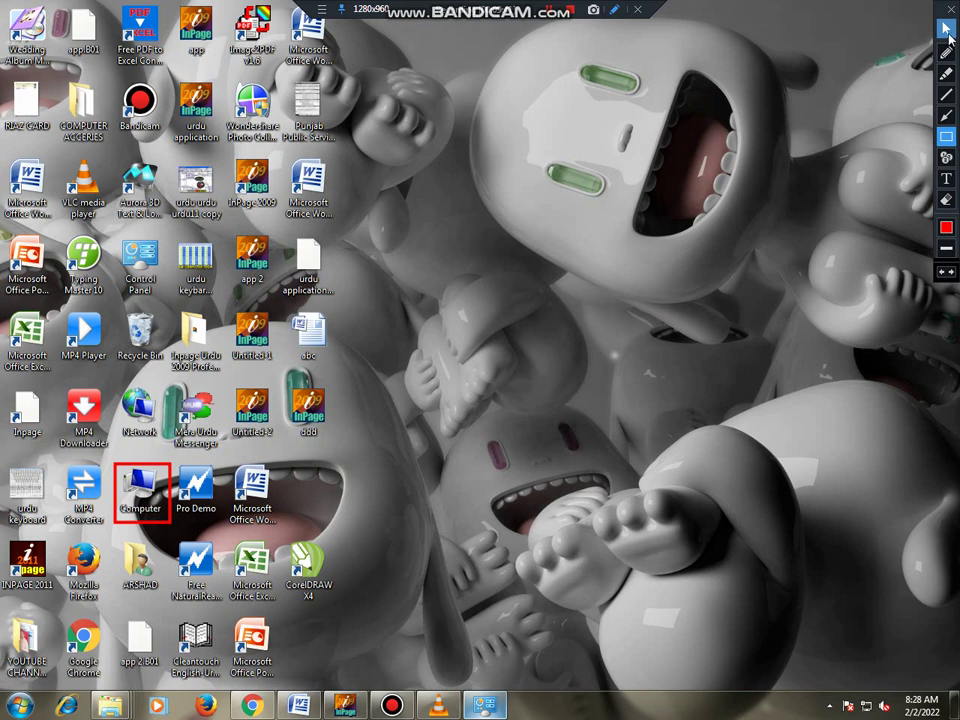
click(947, 32)
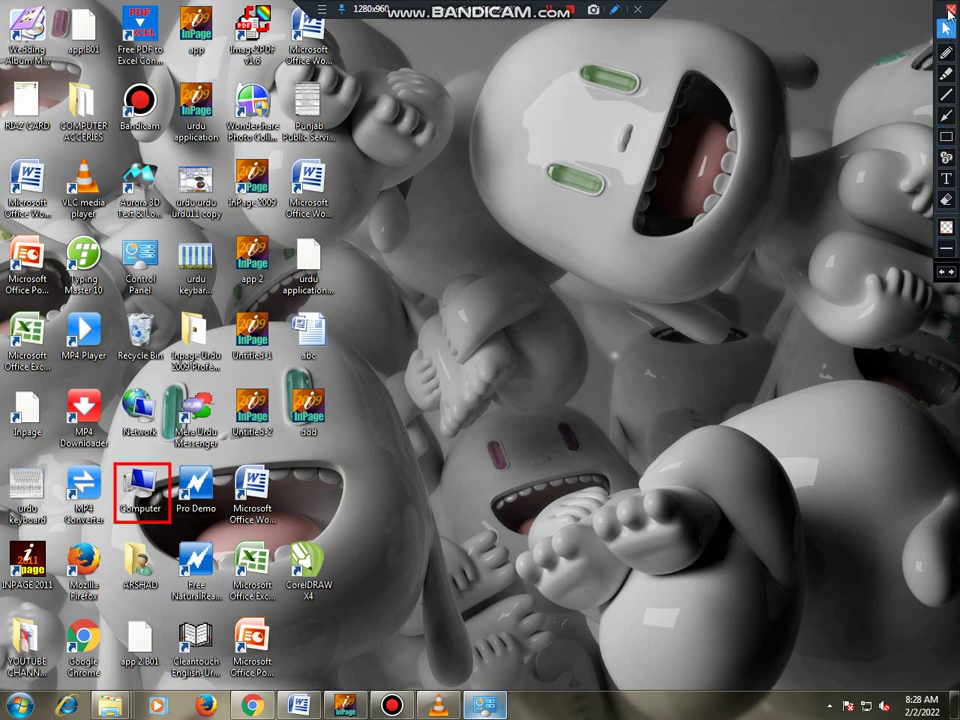
click(950, 11)
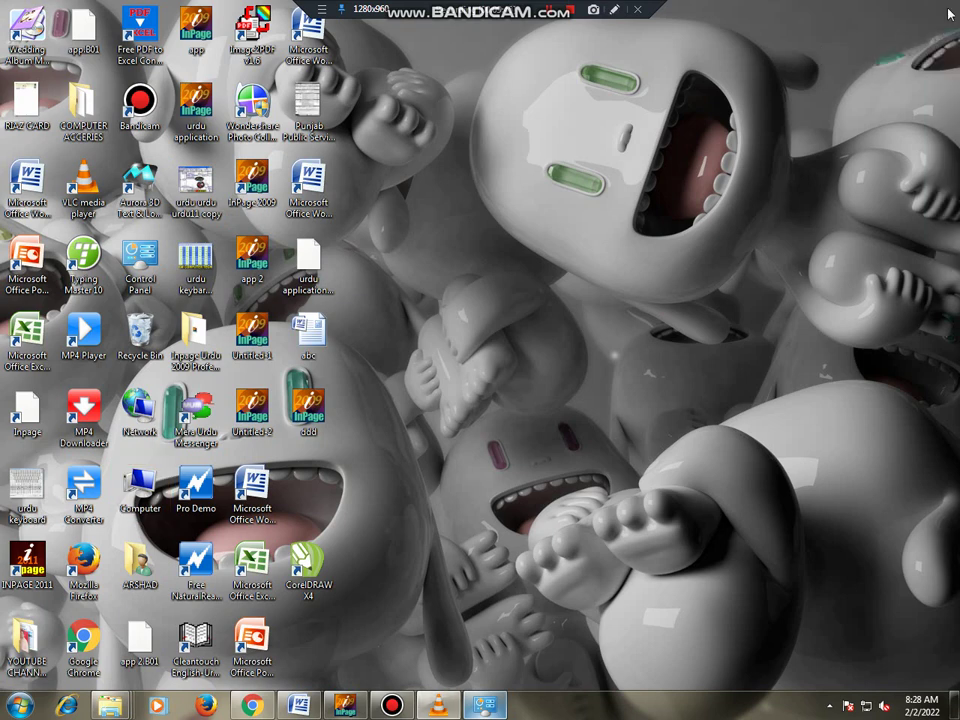